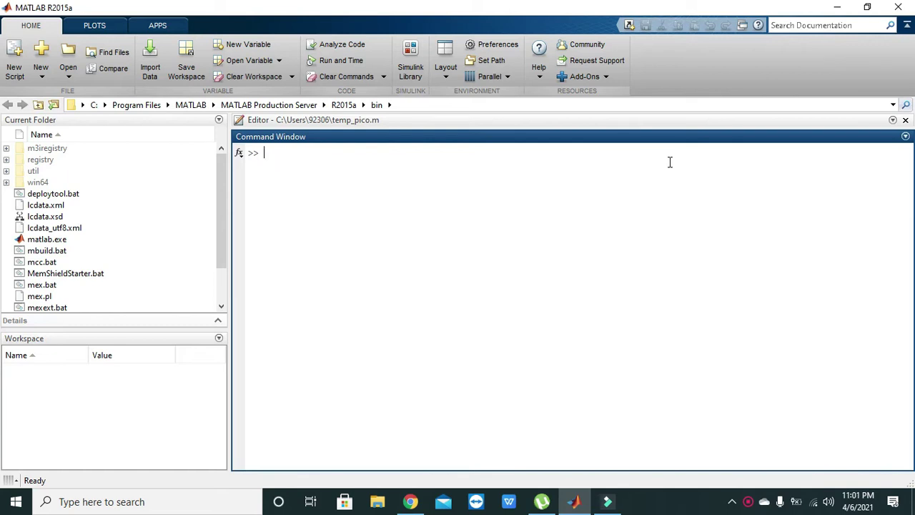
# - Run the simulink command in the MATLAB Command Window to launch the Library Browser
pyautogui.click(656, 161)
pyautogui.press('Return')
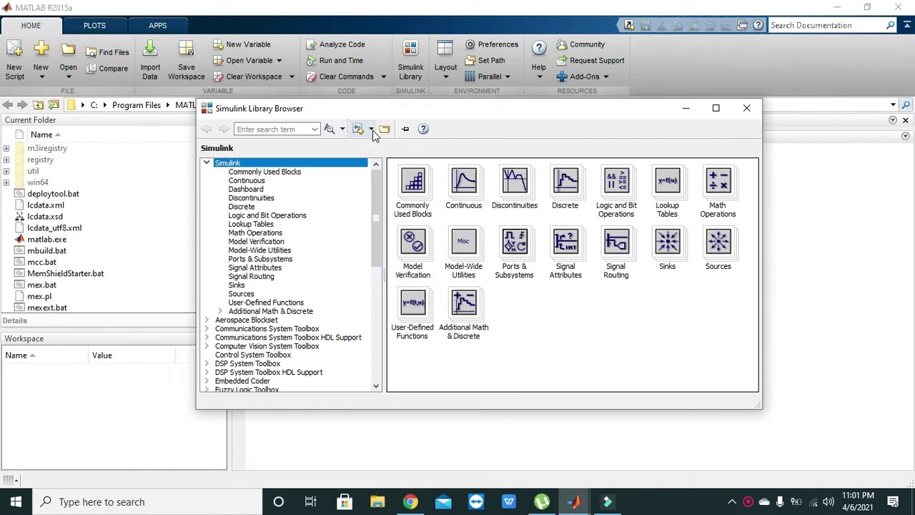
# - Create a new blank Simulink model and maximize its window
pyautogui.click(370, 130)
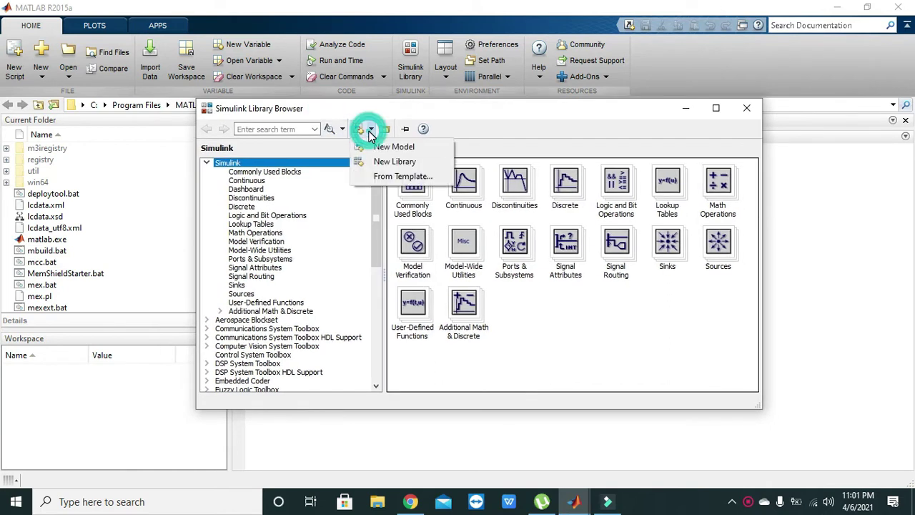
pyautogui.click(380, 147)
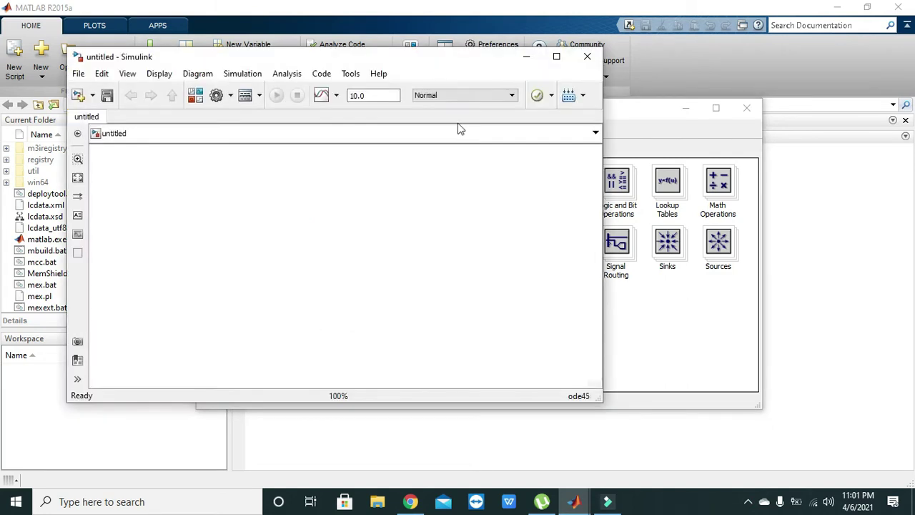
pyautogui.moveTo(393, 64); pyautogui.dragTo(612, 86)
pyautogui.doubleClick(611, 84)
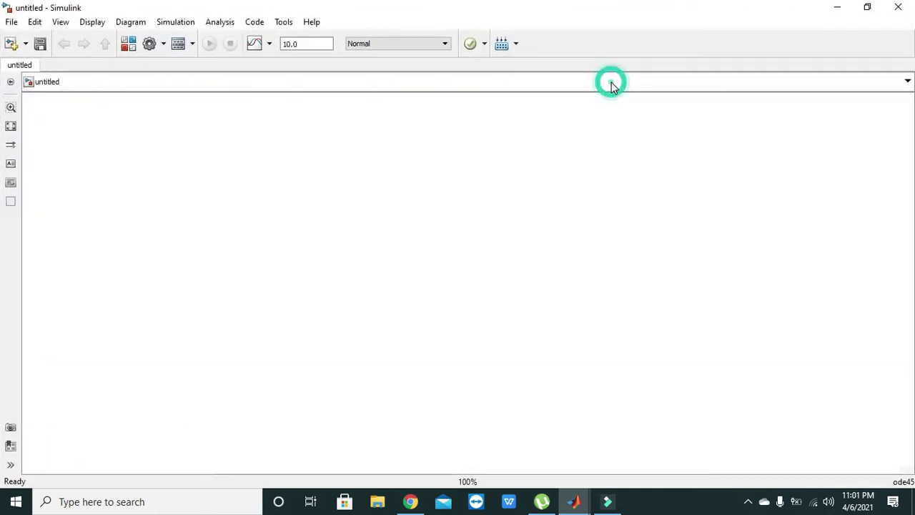
pyautogui.click(574, 501)
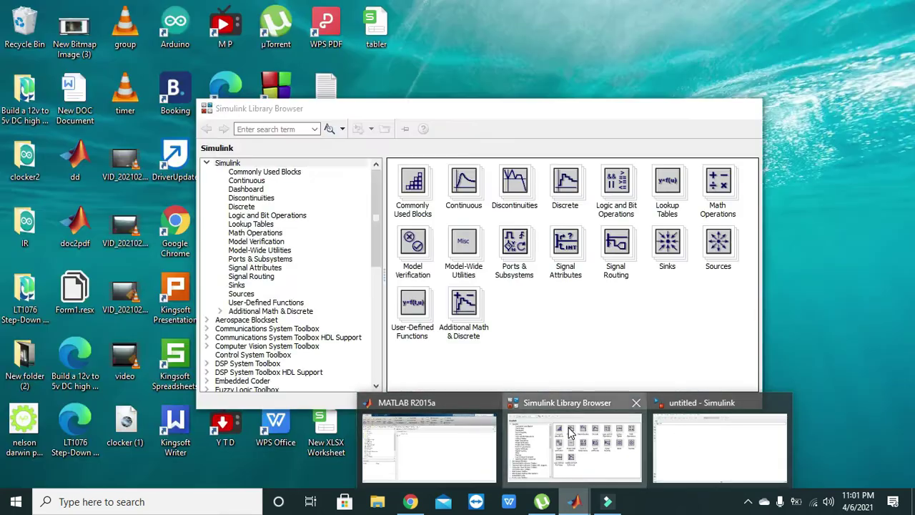
pyautogui.click(571, 439)
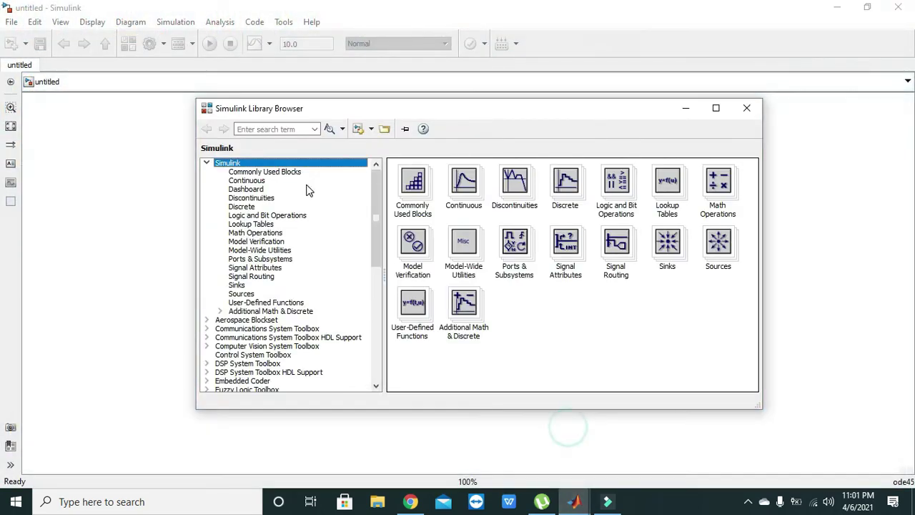
# - Search the library for 'synchronous' and add Synchronous Machine pu Standard to the untitled model
pyautogui.click(278, 129)
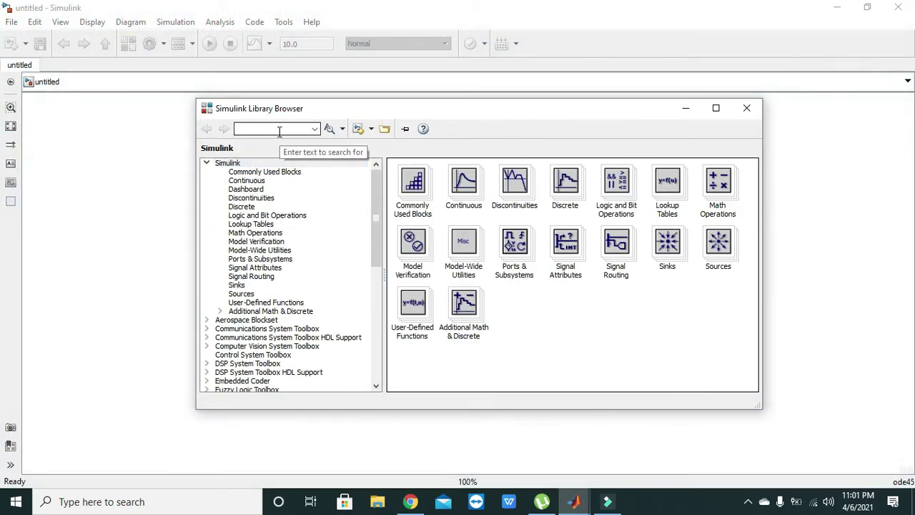
pyautogui.write('syn')
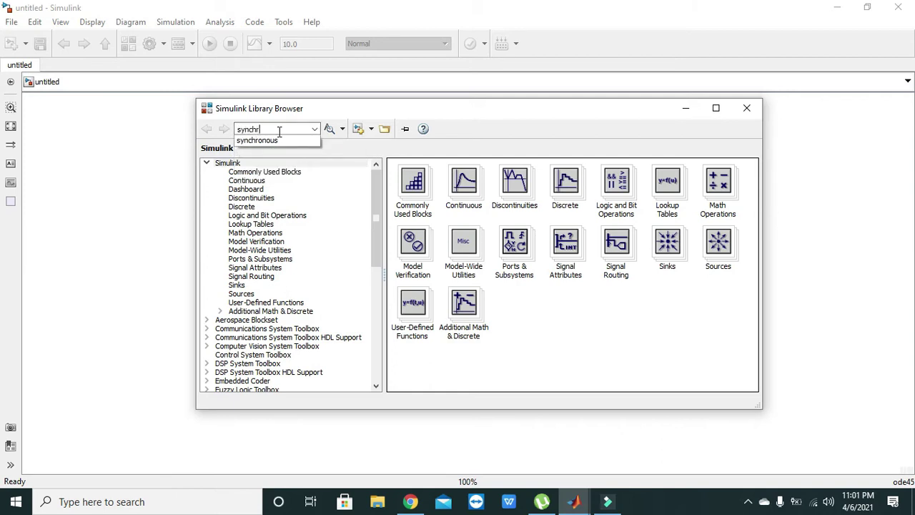
pyautogui.write('chr')
pyautogui.click(278, 141)
pyautogui.click(329, 129)
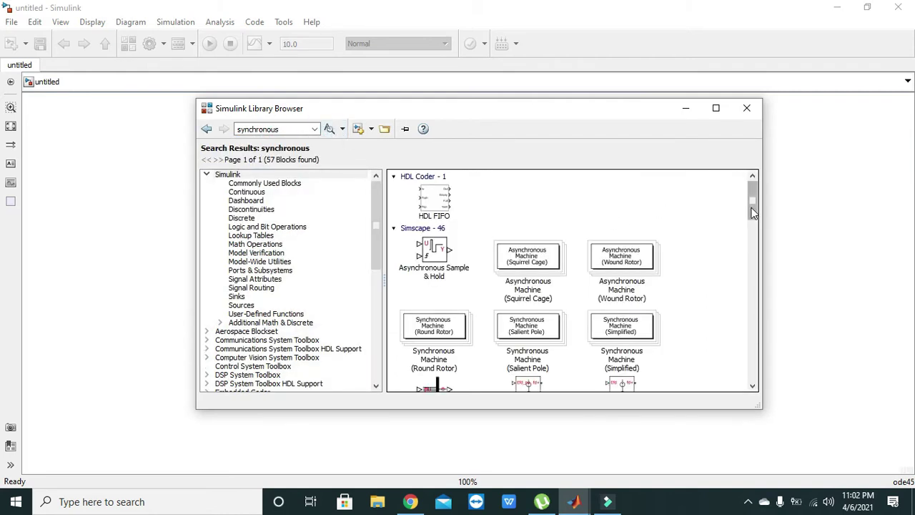
pyautogui.moveTo(751, 203); pyautogui.dragTo(744, 296)
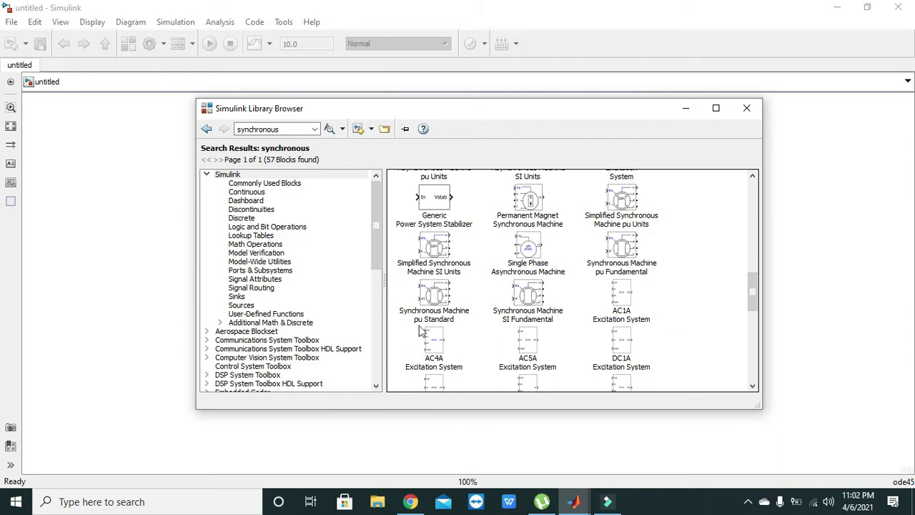
pyautogui.rightClick(434, 293)
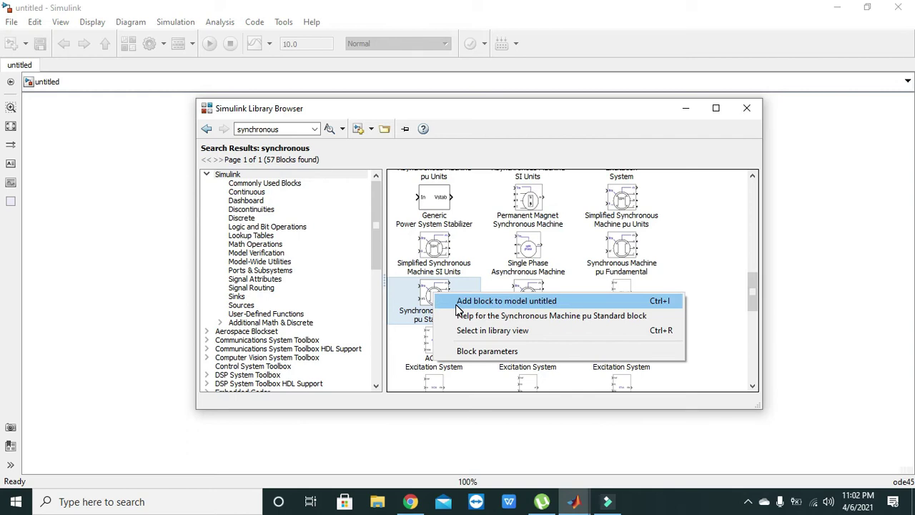
pyautogui.click(496, 303)
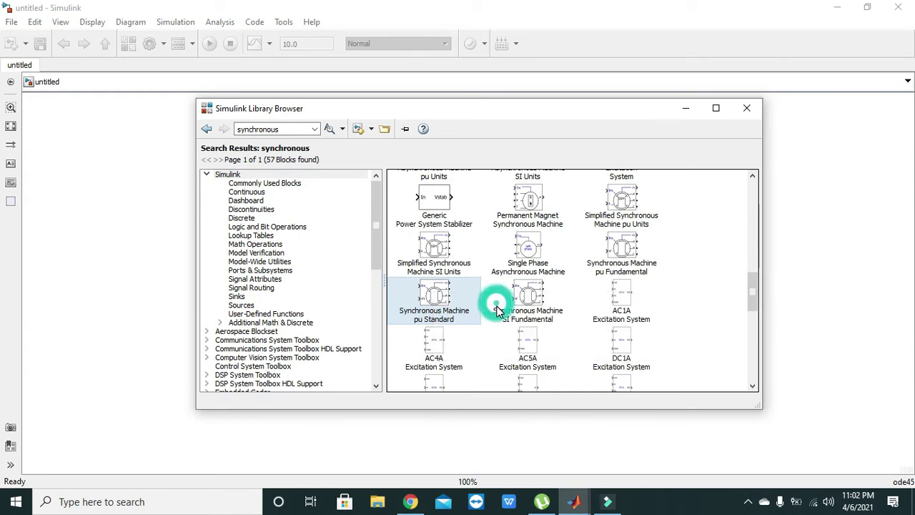
# - Move the Synchronous Machine block to the upper-left area of the canvas
pyautogui.click(686, 110)
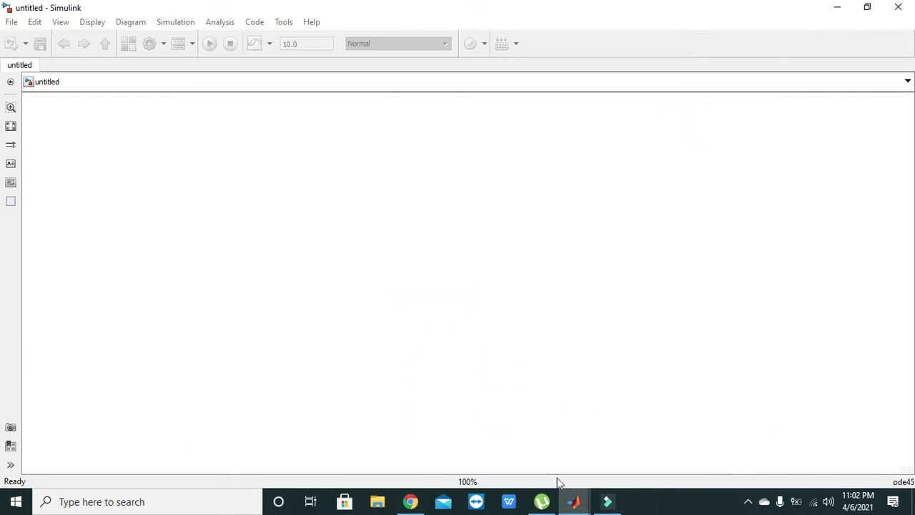
pyautogui.click(569, 503)
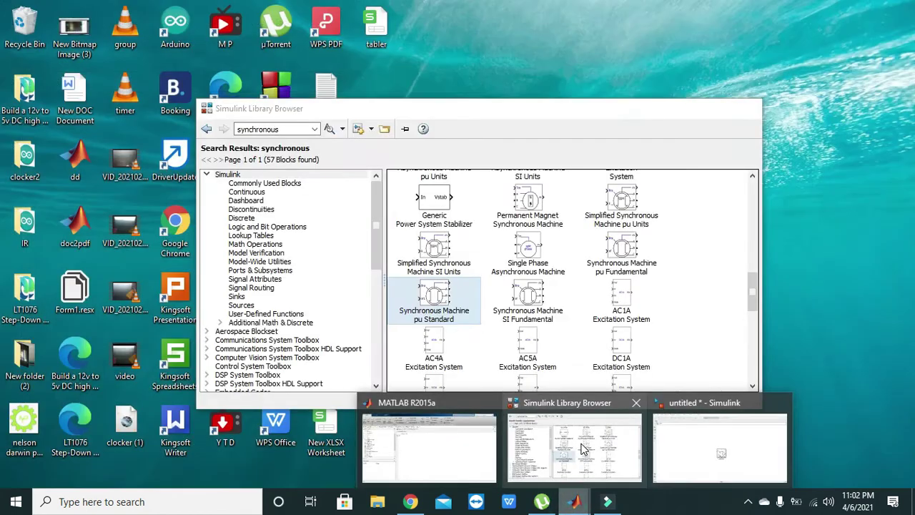
pyautogui.click(749, 434)
pyautogui.moveTo(468, 286); pyautogui.dragTo(242, 199)
pyautogui.click(315, 236)
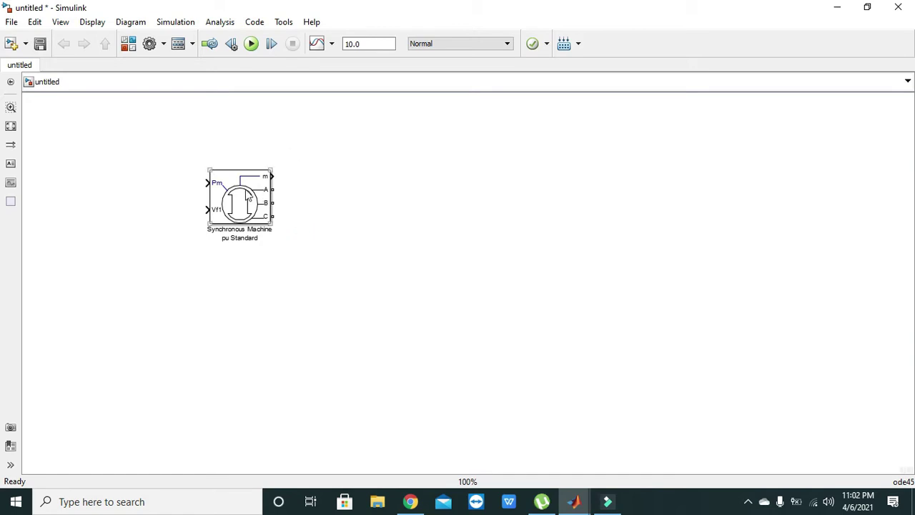
# - Nudge the Synchronous Machine slightly lower and search the Library Browser for 'rlc'
pyautogui.moveTo(249, 189); pyautogui.dragTo(248, 199)
pyautogui.click(389, 223)
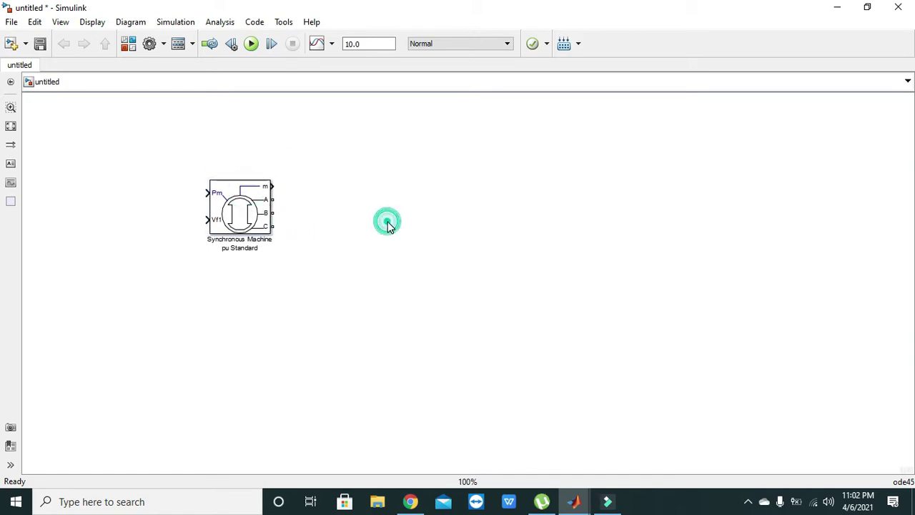
pyautogui.click(61, 27)
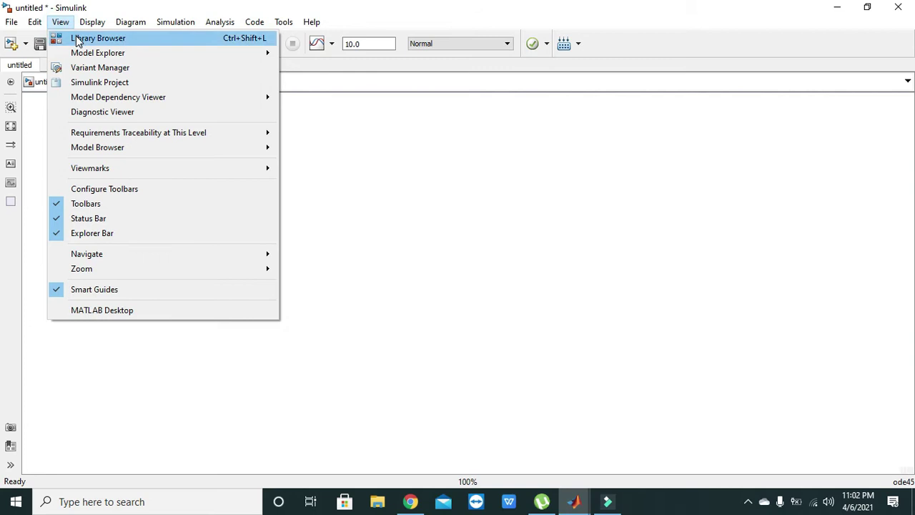
pyautogui.click(78, 37)
pyautogui.doubleClick(289, 129)
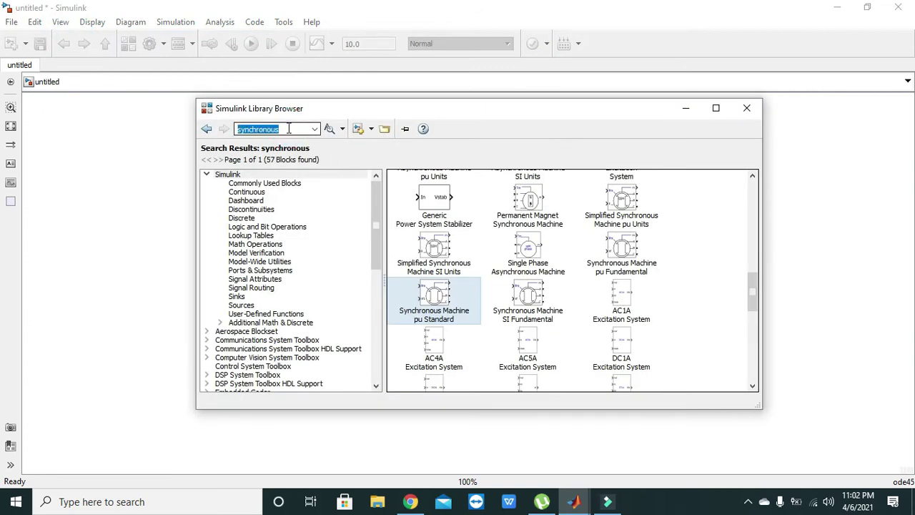
pyautogui.press('BackSpace')
pyautogui.write('r')
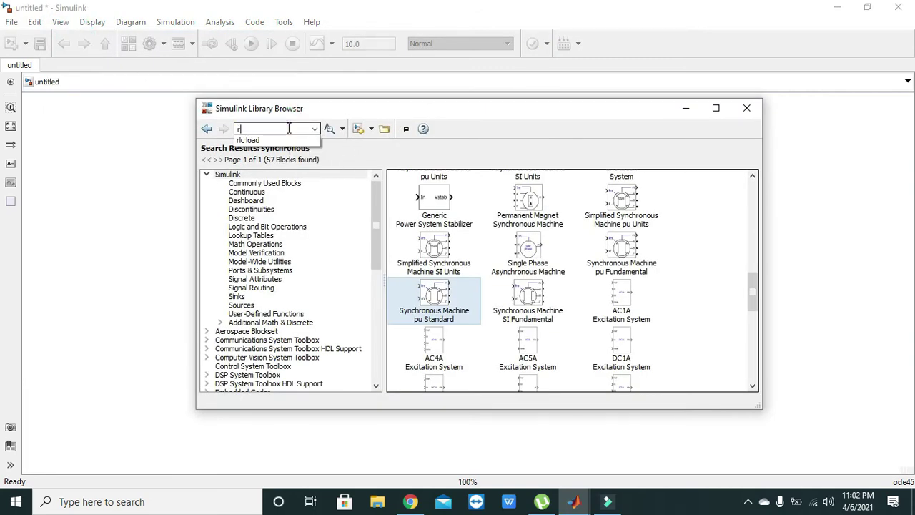
pyautogui.write('lc')
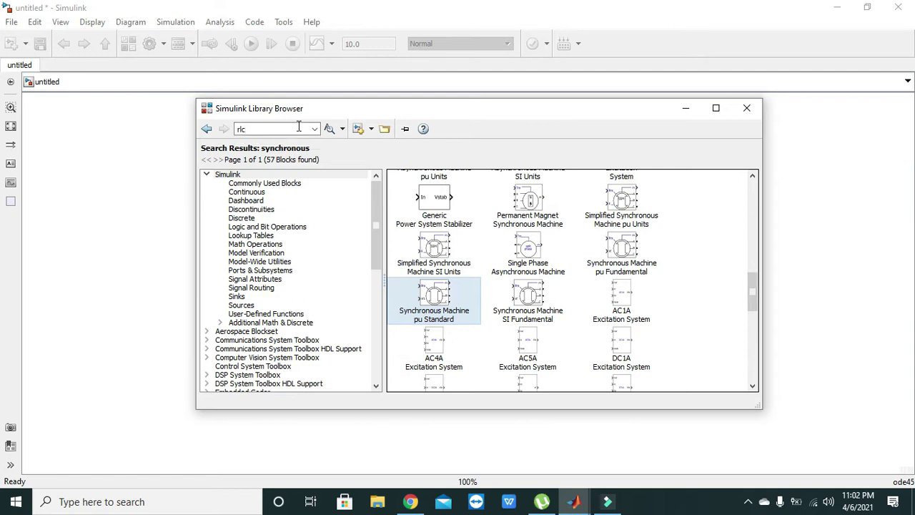
pyautogui.click(329, 127)
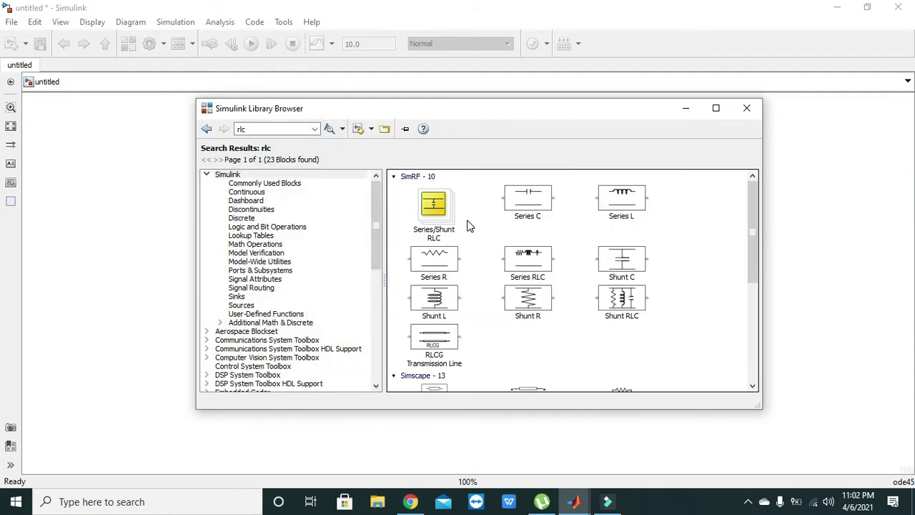
# - Add the Three-Phase Parallel RLC Load and place it below-right of the machine
pyautogui.click(756, 226)
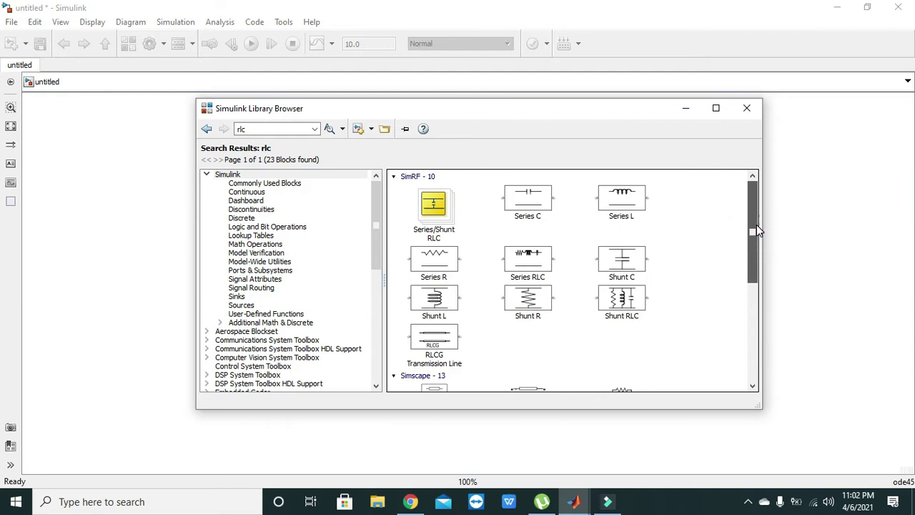
pyautogui.moveTo(756, 226); pyautogui.dragTo(752, 329)
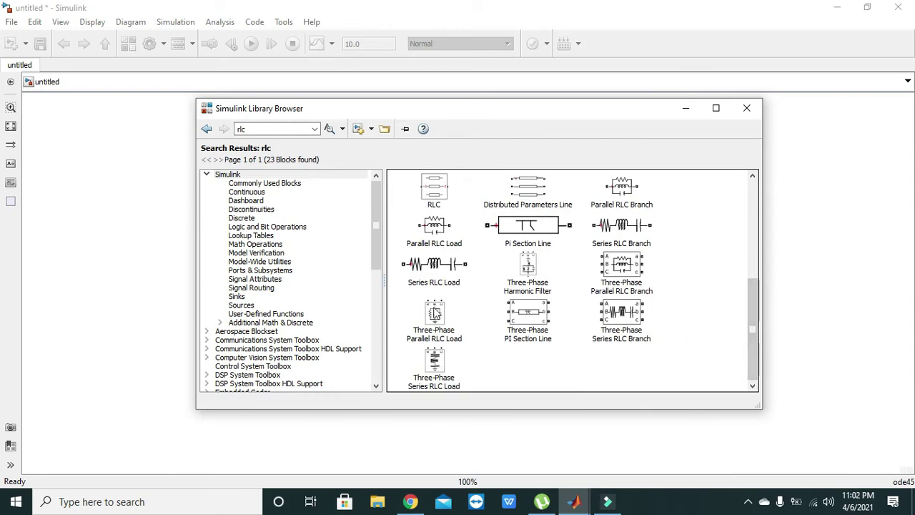
pyautogui.rightClick(435, 313)
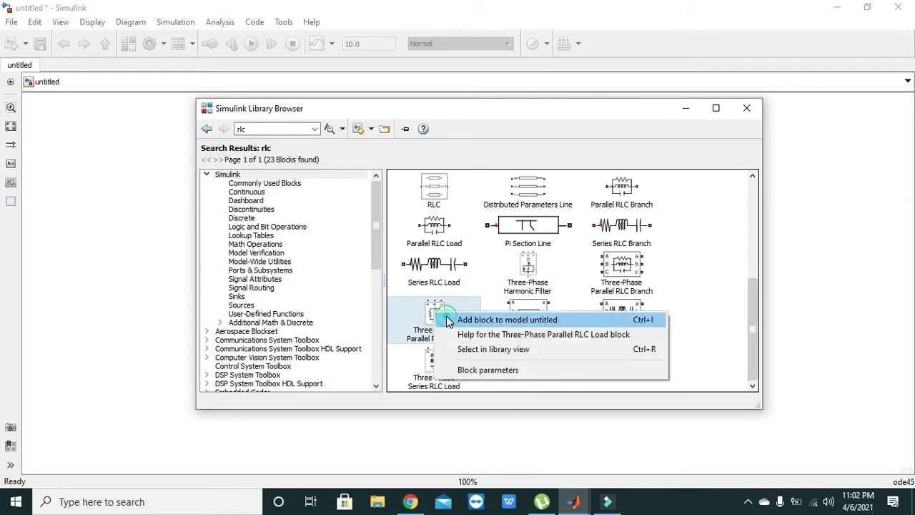
pyautogui.click(445, 319)
pyautogui.click(685, 108)
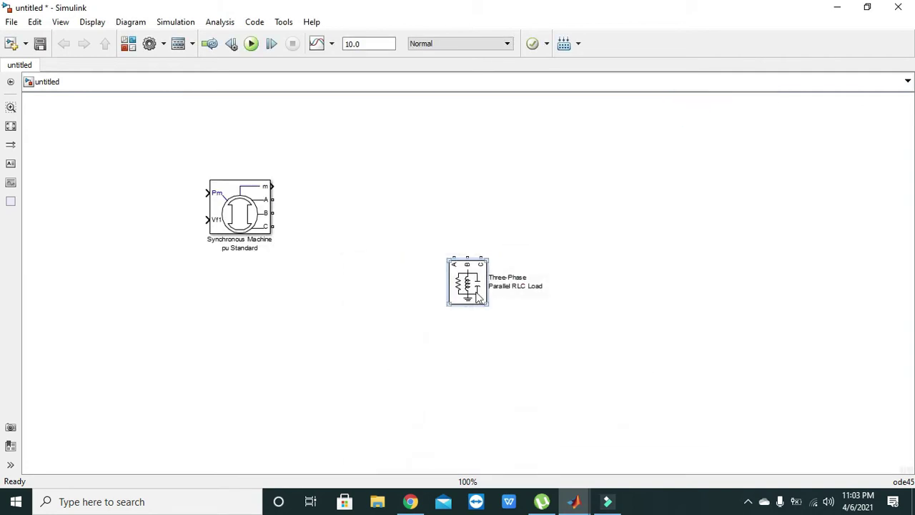
pyautogui.moveTo(477, 295); pyautogui.dragTo(367, 444)
pyautogui.click(339, 346)
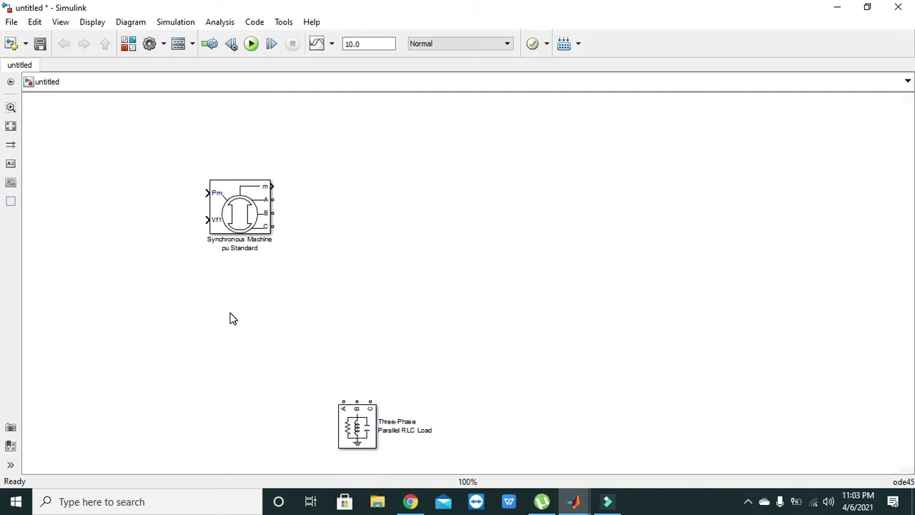
# - Reopen the Library Browser and extend the search to 'rlc source'
pyautogui.click(58, 22)
pyautogui.click(83, 39)
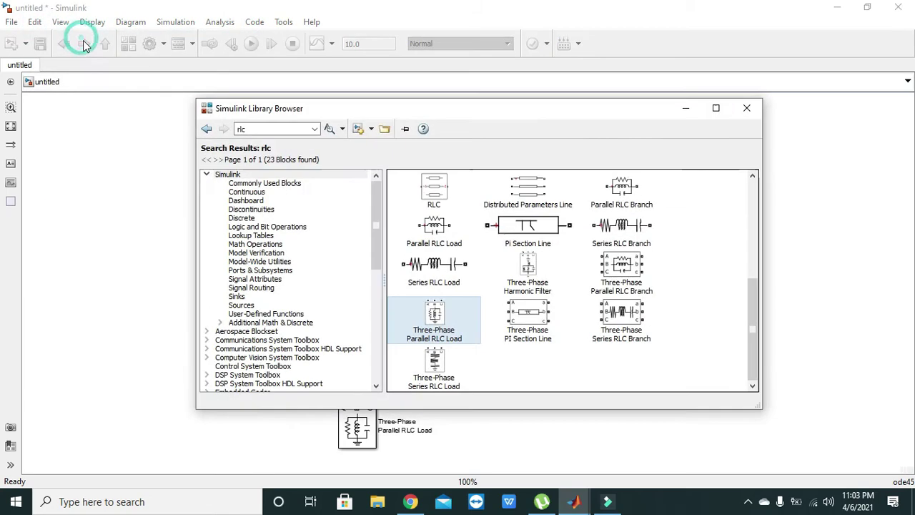
pyautogui.click(268, 129)
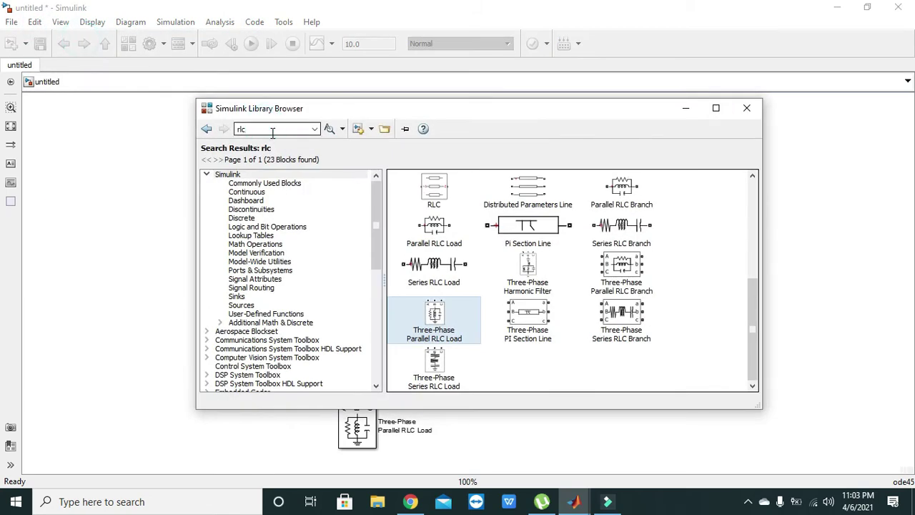
pyautogui.write('s')
pyautogui.write('u')
pyautogui.press('BackSpace')
pyautogui.write('ource')
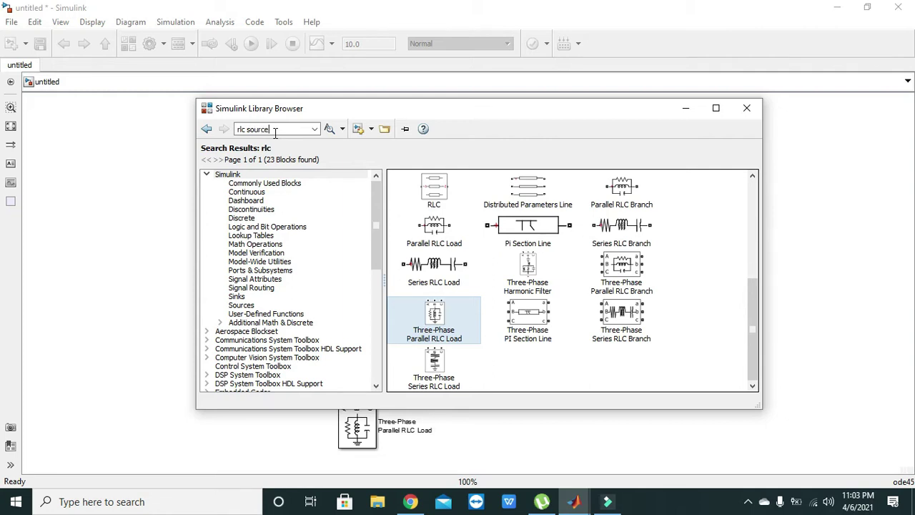
pyautogui.press('Return')
# - Replace 'rlc' with 'Three-phase' and search for 'Three-phase source'
pyautogui.tripleClick(276, 130)
pyautogui.rightClick(276, 130)
pyautogui.press('Escape')
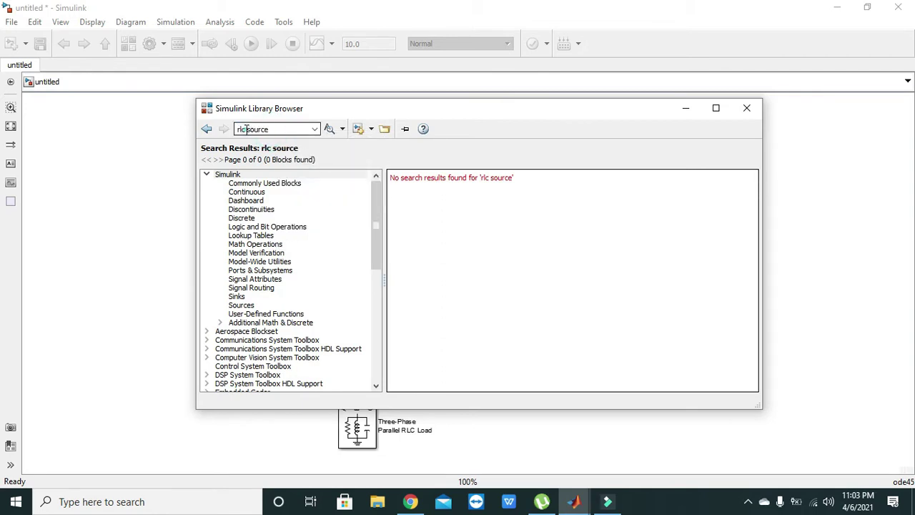
pyautogui.doubleClick(243, 128)
pyautogui.press('BackSpace')
pyautogui.write('Three-phase')
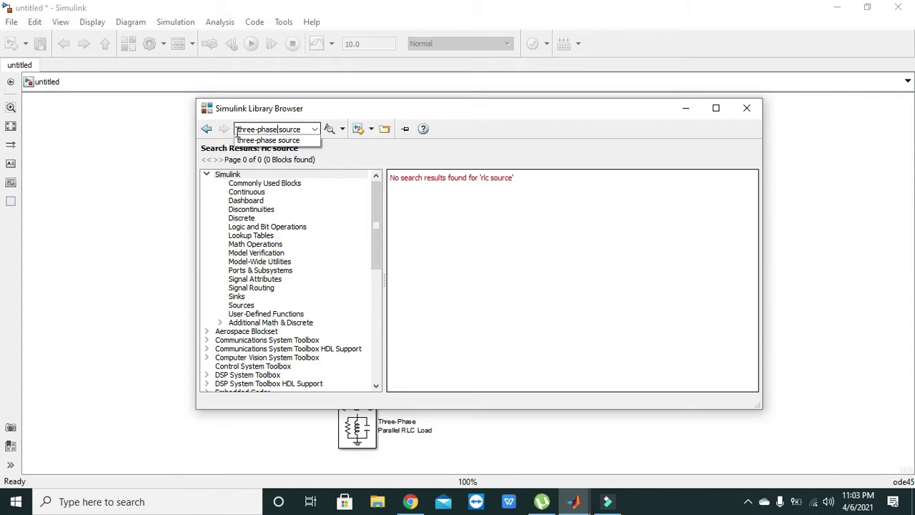
pyautogui.press('End')
pyautogui.click(329, 129)
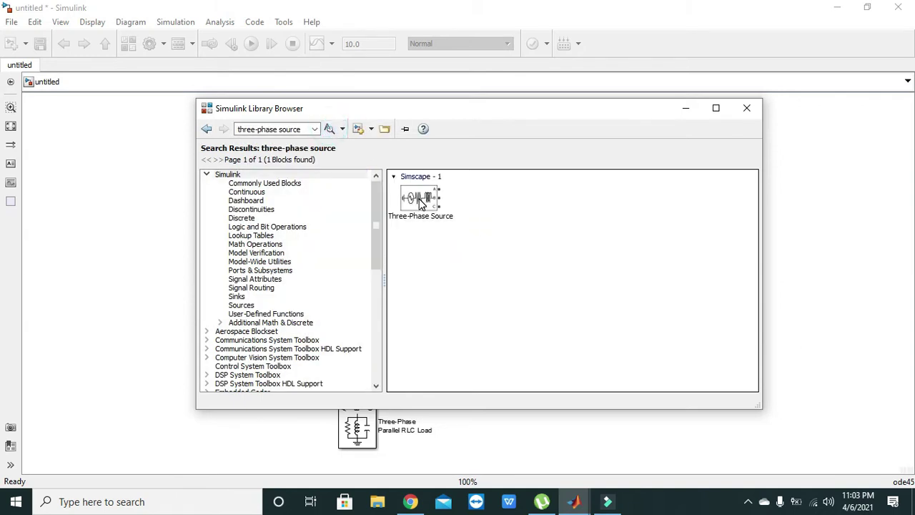
# - Add the Three-Phase Source block and arrange it with the machine and RLC load
pyautogui.rightClick(422, 201)
pyautogui.click(464, 207)
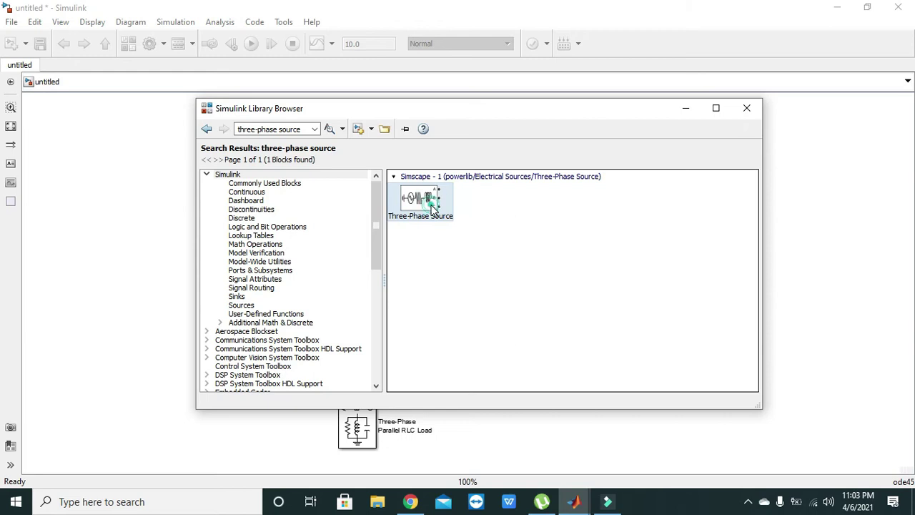
pyautogui.click(686, 108)
pyautogui.moveTo(477, 279); pyautogui.dragTo(165, 323)
pyautogui.moveTo(253, 195); pyautogui.dragTo(333, 155)
pyautogui.click(186, 316)
pyautogui.moveTo(190, 319); pyautogui.dragTo(252, 293)
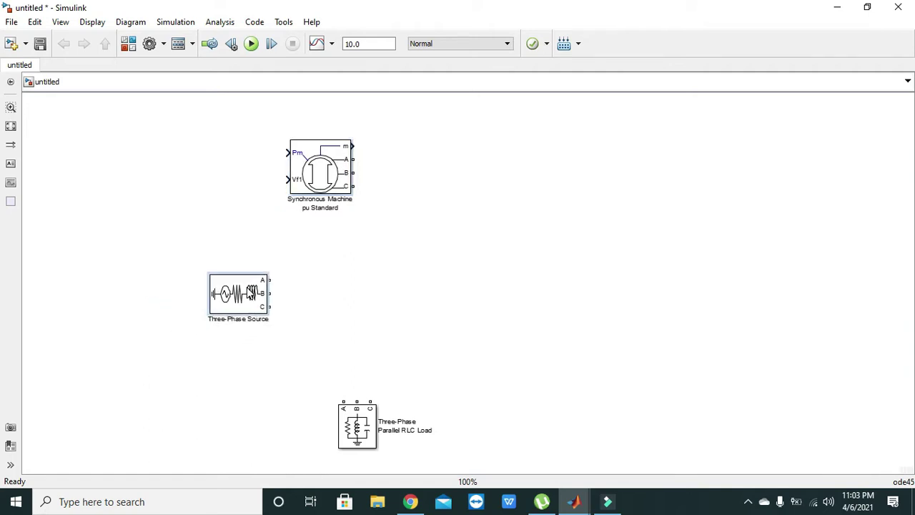
pyautogui.moveTo(369, 426); pyautogui.dragTo(435, 397)
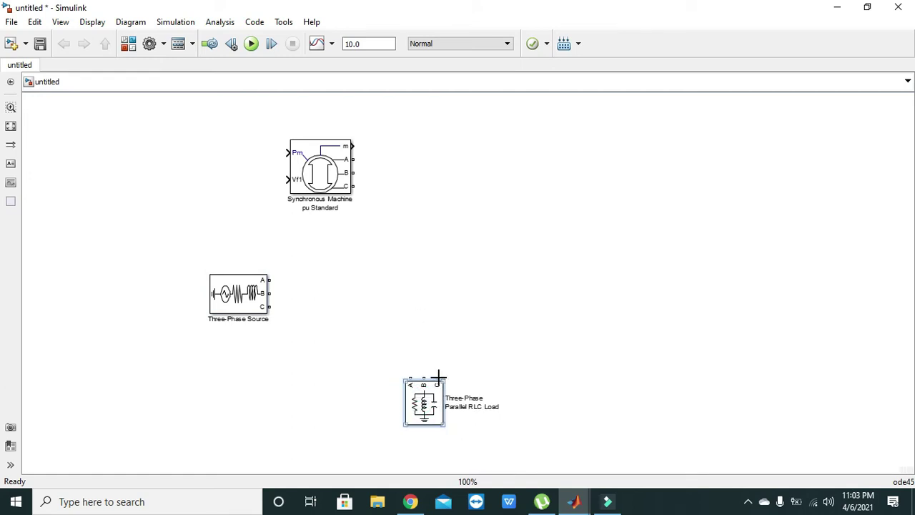
# - Wire the RLC load's A, B, C phases to the machine's outputs and shift the source left
pyautogui.click(436, 376)
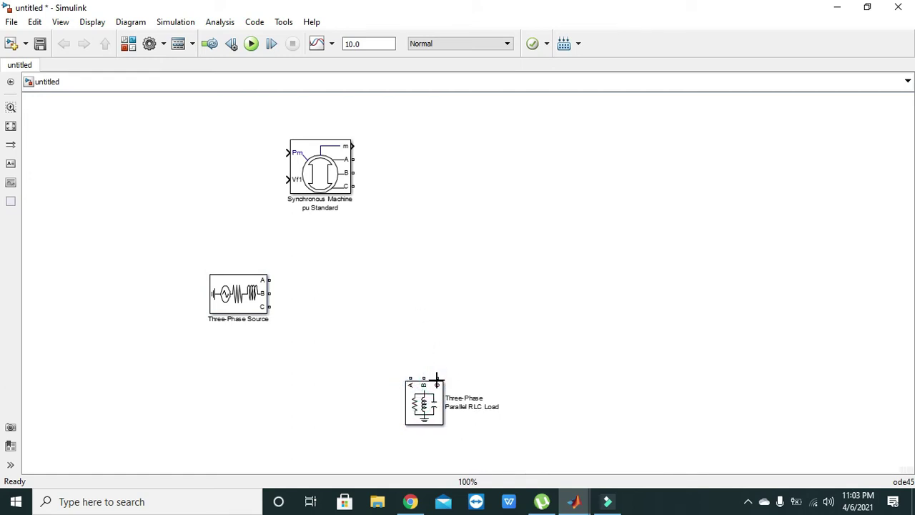
pyautogui.moveTo(437, 378)
pyautogui.mouseDown()
pyautogui.moveTo(381, 218)
pyautogui.moveTo(352, 186)
pyautogui.moveTo(403, 182)
pyautogui.moveTo(441, 362)
pyautogui.moveTo(411, 378)
pyautogui.moveTo(401, 205)
pyautogui.moveTo(355, 161)
pyautogui.mouseUp()
pyautogui.click(369, 143)
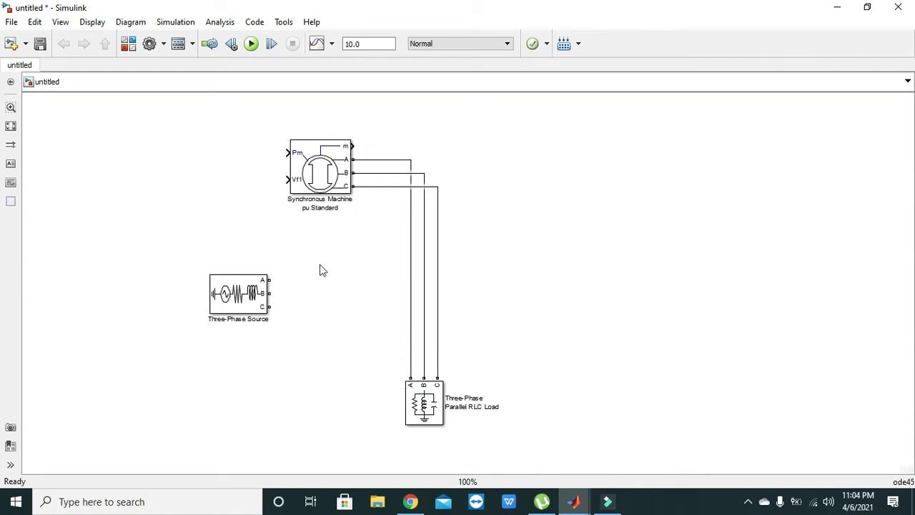
pyautogui.click(244, 311)
pyautogui.moveTo(244, 311); pyautogui.dragTo(198, 309)
pyautogui.click(274, 295)
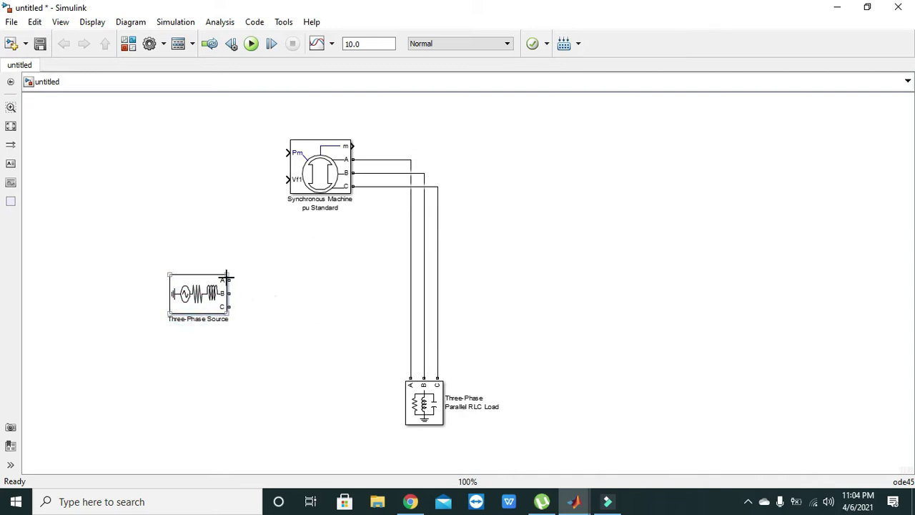
# - Tap the Three-Phase Source's A, B and C phases into the matching load lines
pyautogui.click(228, 281)
pyautogui.moveTo(229, 281); pyautogui.dragTo(410, 280)
pyautogui.moveTo(228, 293); pyautogui.dragTo(424, 293)
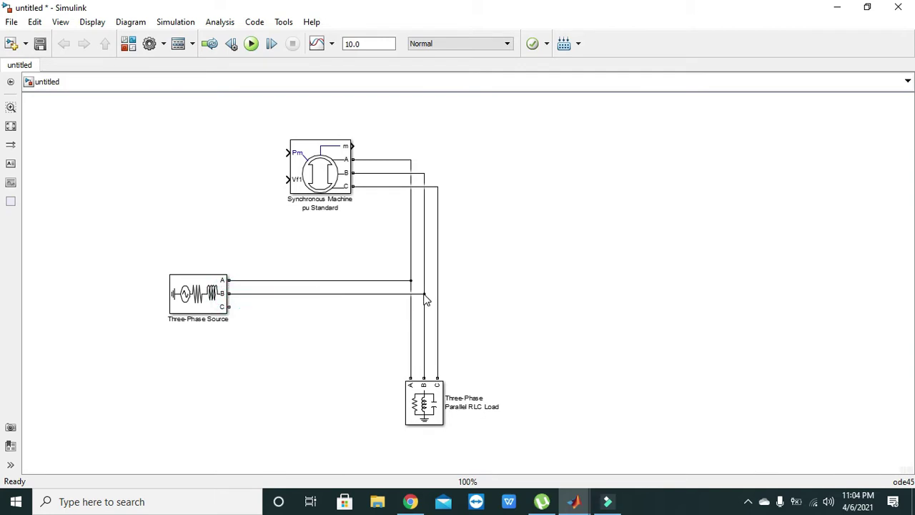
pyautogui.moveTo(229, 306); pyautogui.dragTo(437, 307)
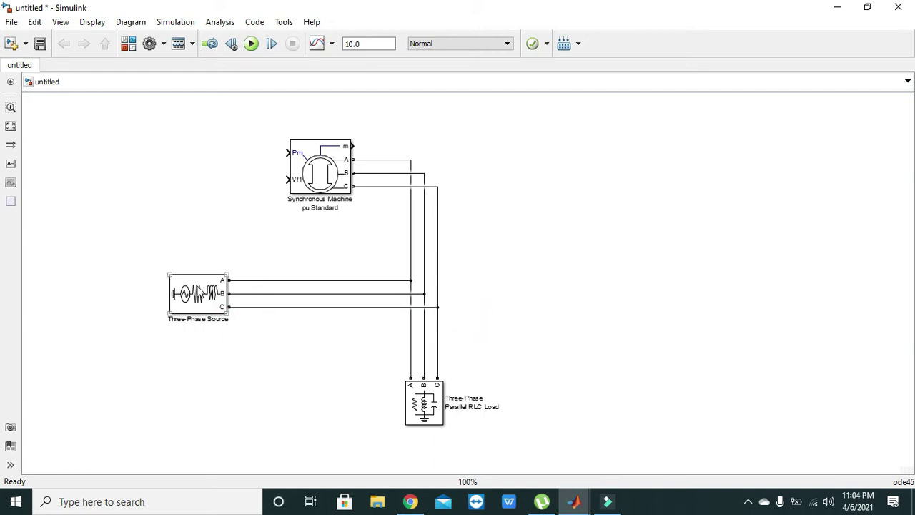
pyautogui.moveTo(200, 291); pyautogui.dragTo(218, 293)
pyautogui.click(306, 359)
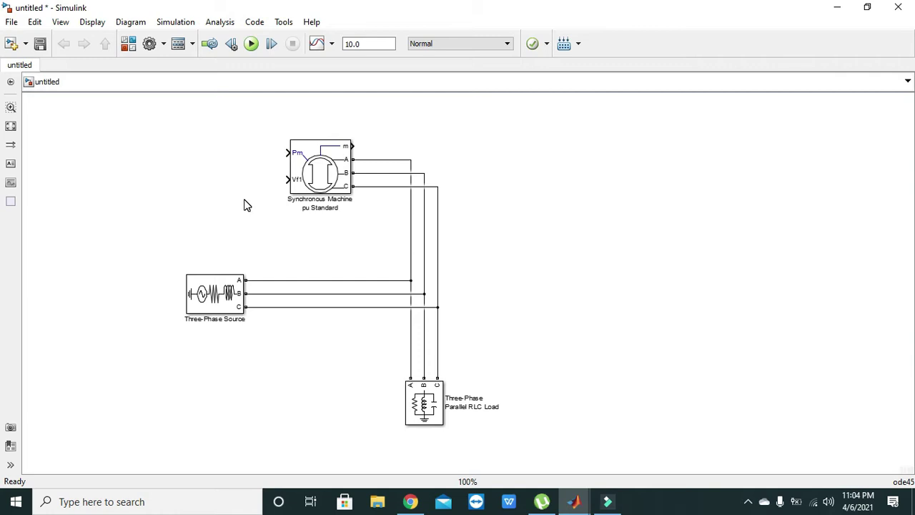
# - Reopen the Library Browser and search it for 'constant'
pyautogui.click(298, 167)
pyautogui.click(359, 155)
pyautogui.click(295, 161)
pyautogui.click(60, 22)
pyautogui.click(74, 39)
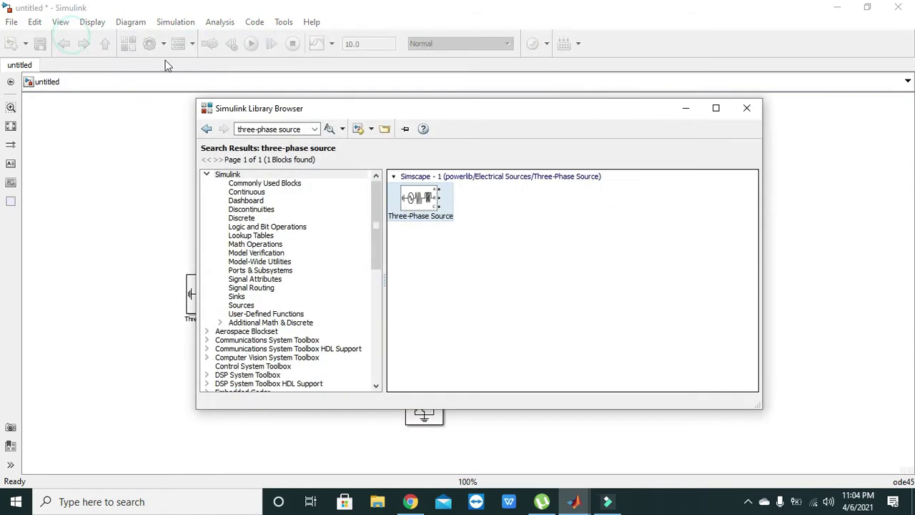
pyautogui.click(292, 131)
pyautogui.press('BackSpace')
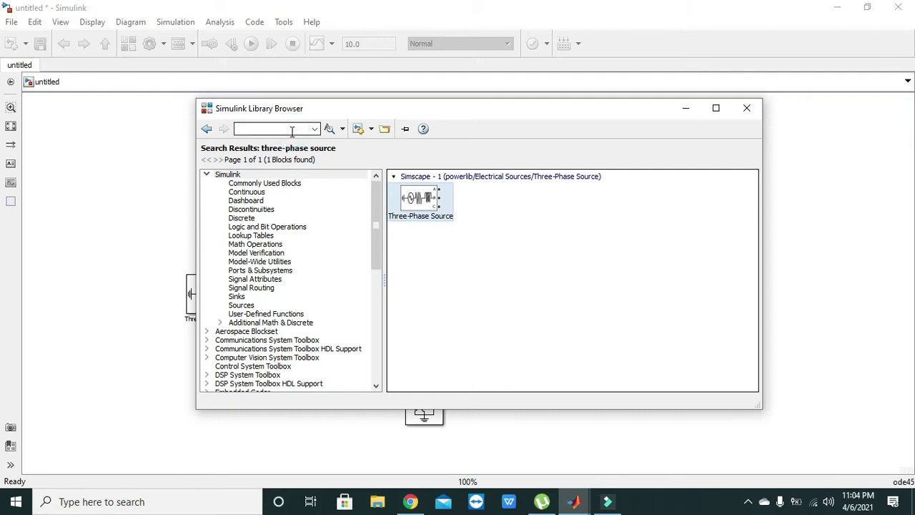
pyautogui.write('constant')
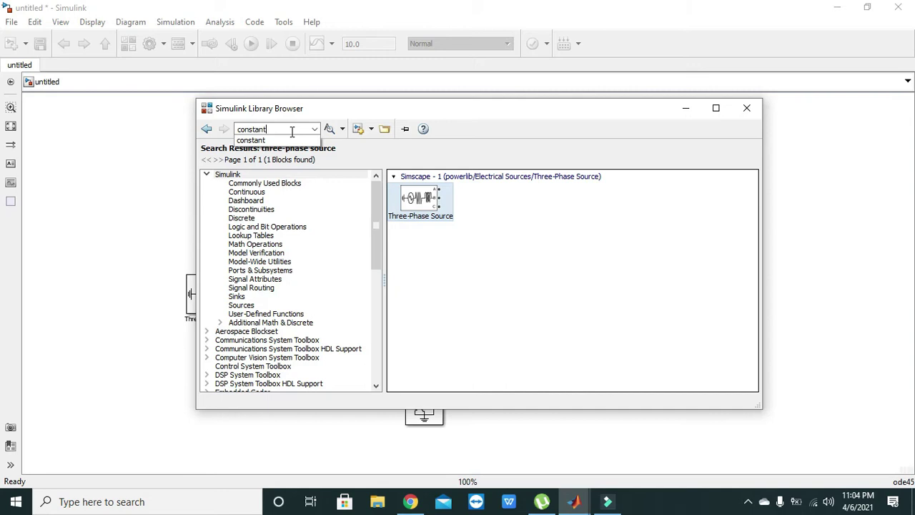
pyautogui.click(328, 128)
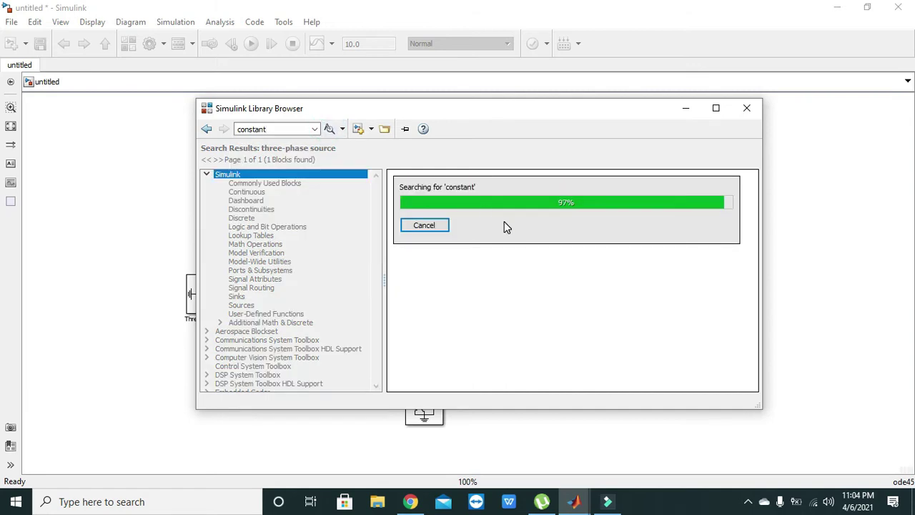
# - Add the Constant block to the untitled model and hide the library
pyautogui.rightClick(442, 202)
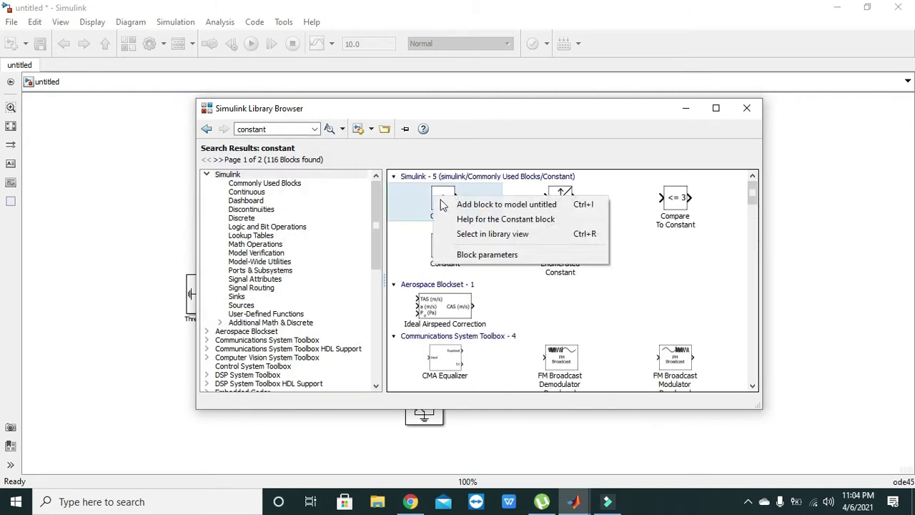
pyautogui.click(450, 206)
pyautogui.rightClick(450, 206)
pyautogui.click(452, 204)
pyautogui.click(680, 108)
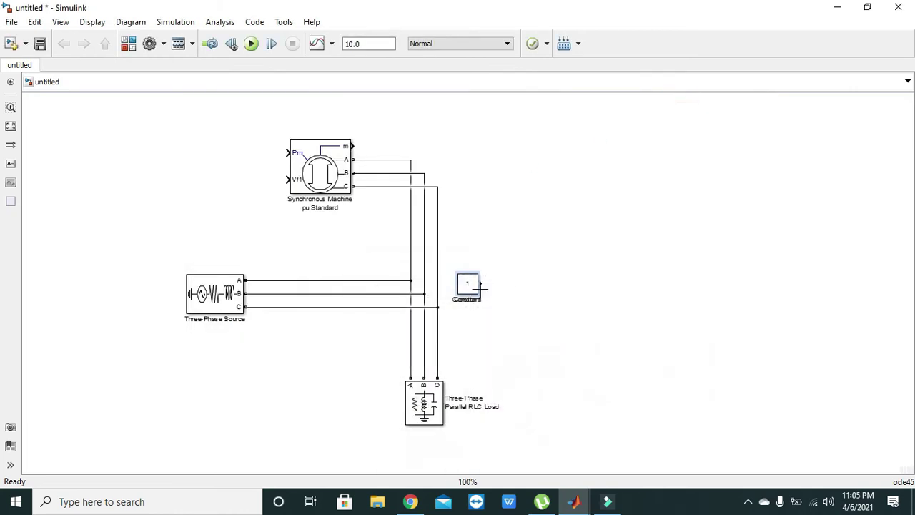
# - Copy Constant as Constant1, place both left of the machine, and widen them
pyautogui.moveTo(472, 286); pyautogui.dragTo(176, 126)
pyautogui.click(194, 143)
pyautogui.moveTo(466, 290); pyautogui.dragTo(172, 194)
pyautogui.click(206, 196)
# - Connect Constant1 to the machine's Pm input and Constant to its Vf input
pyautogui.click(178, 143)
pyautogui.moveTo(286, 151); pyautogui.dragTo(178, 145)
pyautogui.moveTo(178, 182); pyautogui.dragTo(285, 182)
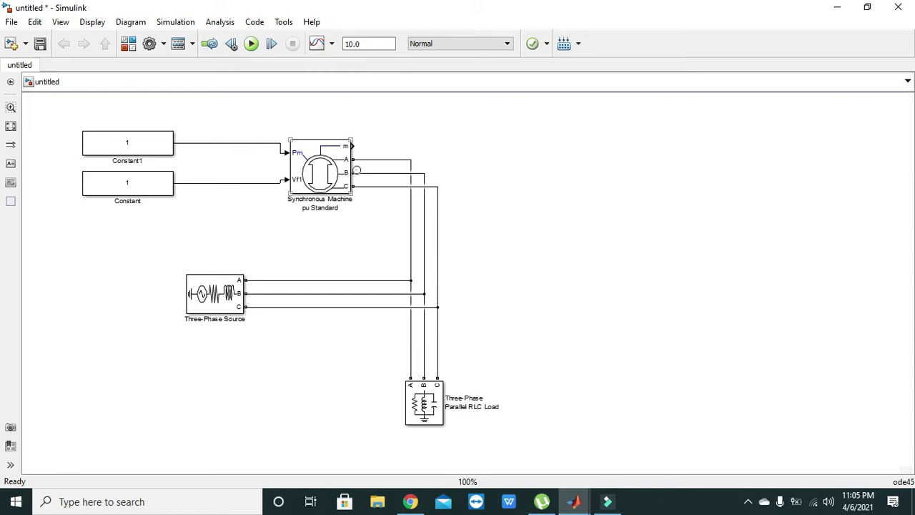
# - Reopen the Library Browser and search it for 'bus'
pyautogui.click(41, 25)
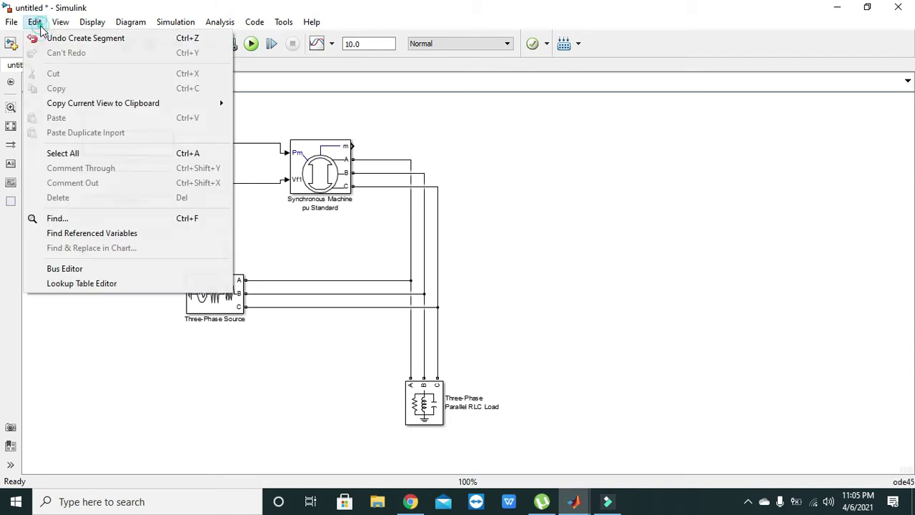
pyautogui.click(79, 41)
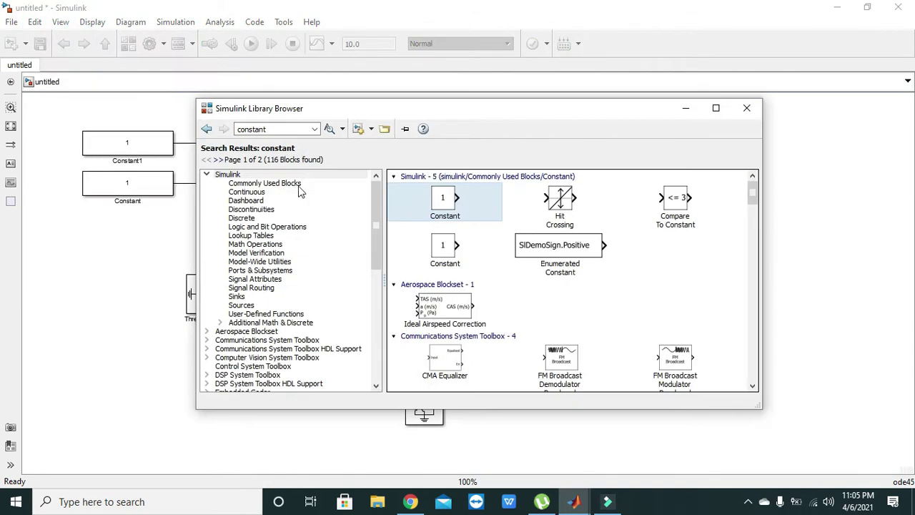
pyautogui.click(286, 129)
pyautogui.write('bus')
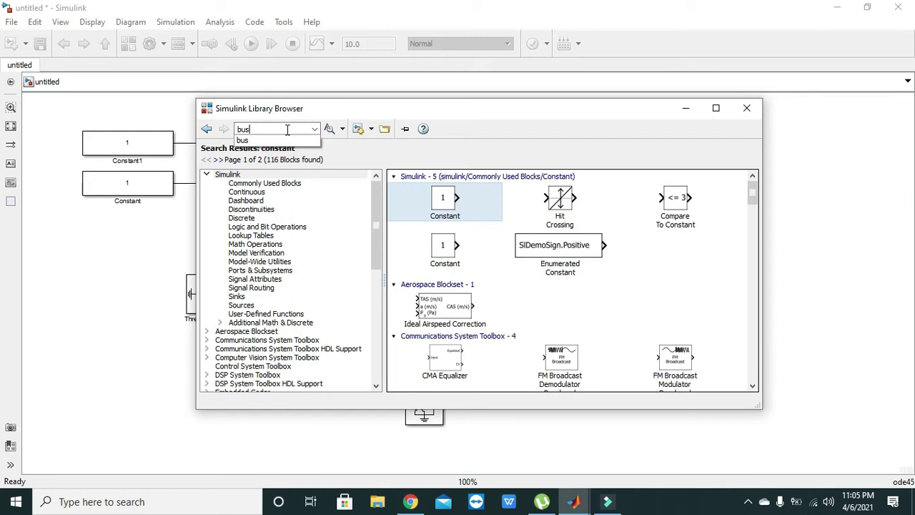
pyautogui.press('Return')
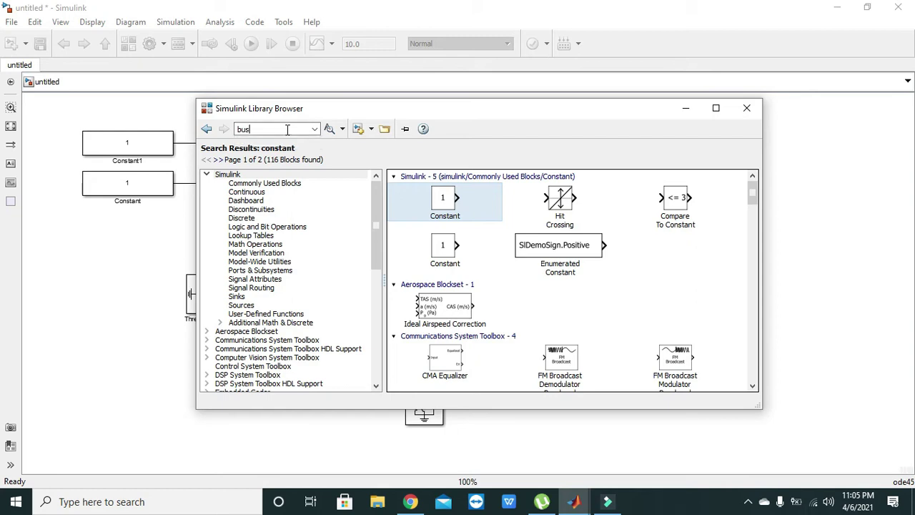
pyautogui.click(329, 129)
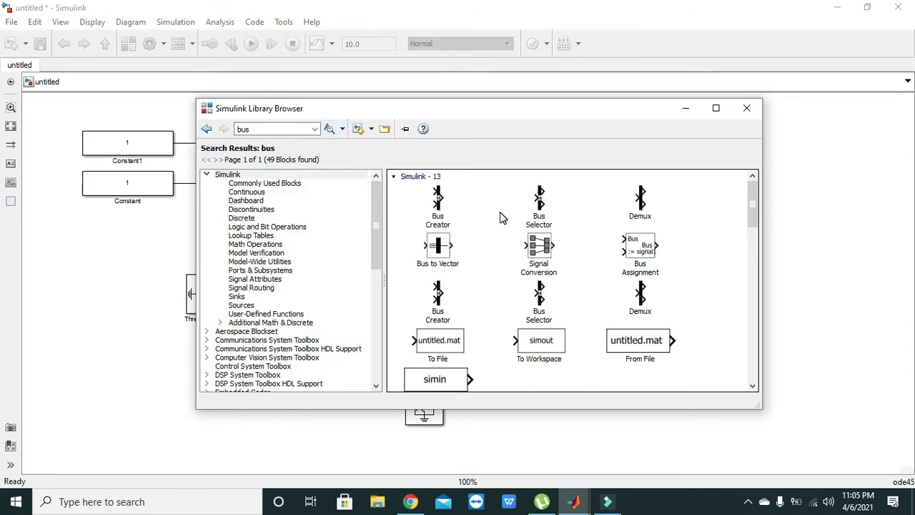
# - Add the Bus Selector block and place it at the machine's m output
pyautogui.click(540, 203)
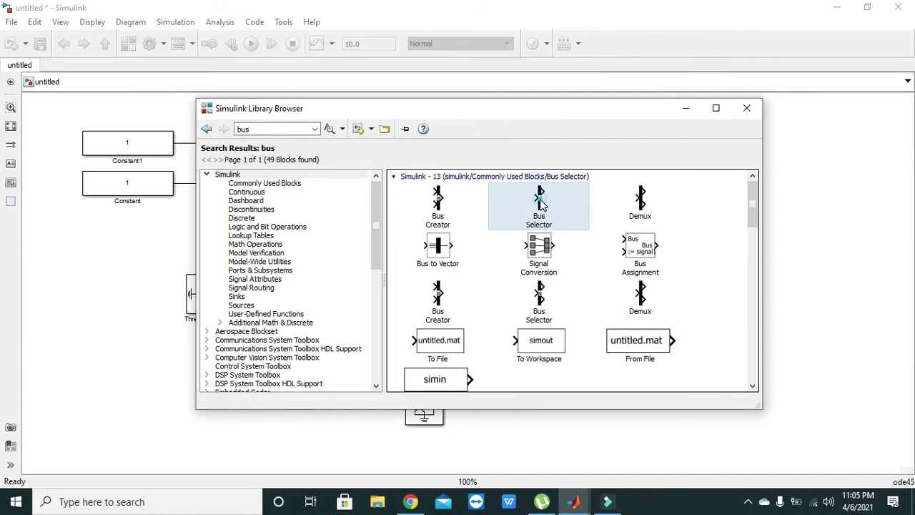
pyautogui.rightClick(548, 206)
pyautogui.click(549, 207)
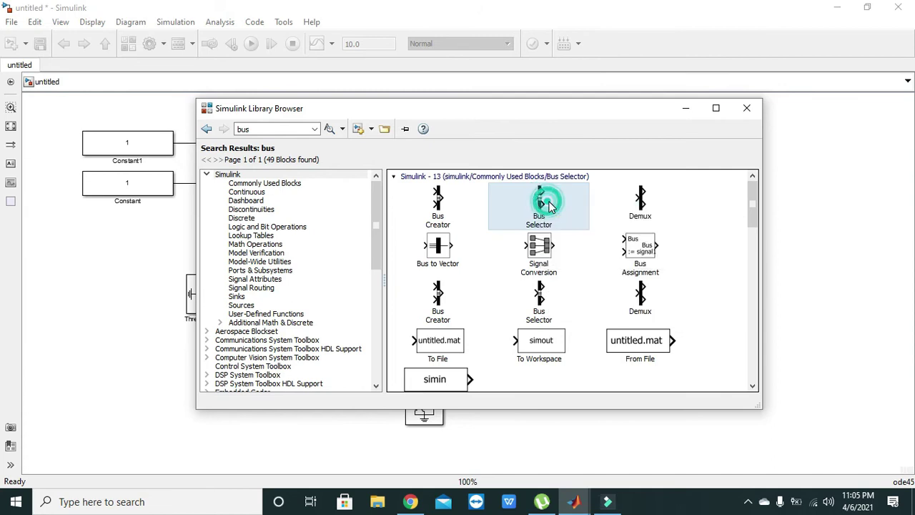
pyautogui.click(685, 108)
pyautogui.moveTo(466, 294); pyautogui.dragTo(357, 148)
pyautogui.click(496, 152)
pyautogui.click(521, 147)
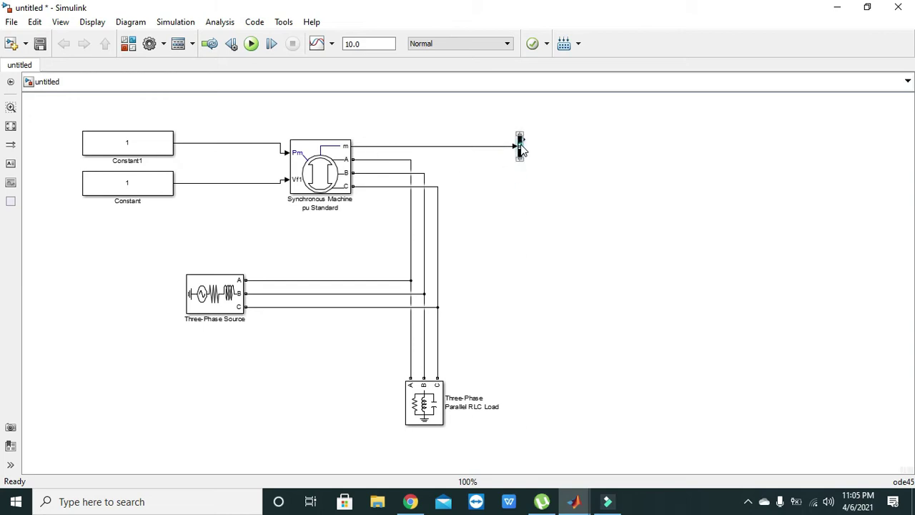
# - Open the Bus Selector parameters, delete the placeholder signals, and expand Stator current and Mechanical
pyautogui.doubleClick(521, 147)
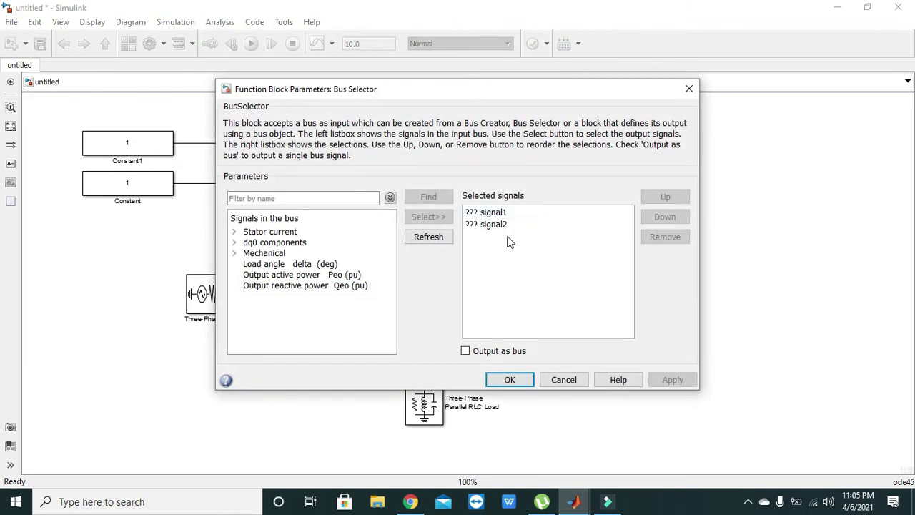
pyautogui.click(505, 225)
pyautogui.keyDown('shift'); pyautogui.click(490, 213); pyautogui.keyUp('shift')
pyautogui.press('Delete')
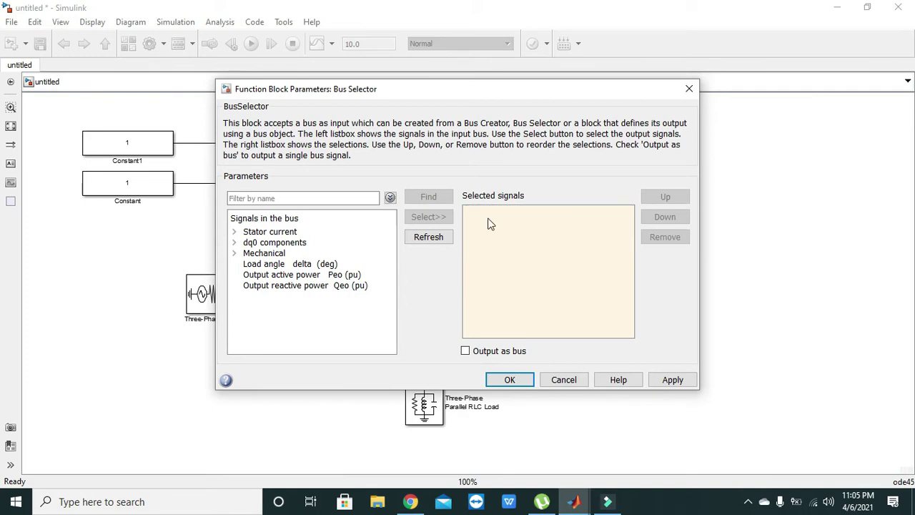
pyautogui.click(235, 232)
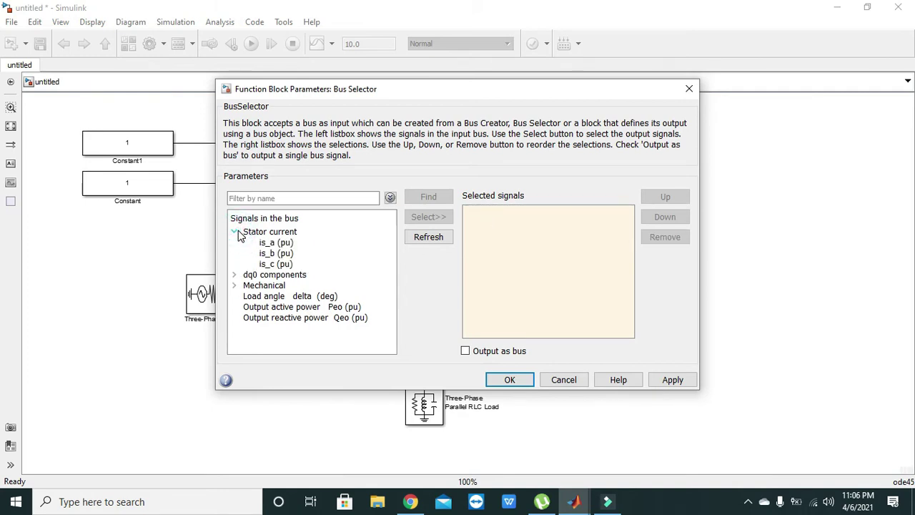
pyautogui.click(239, 285)
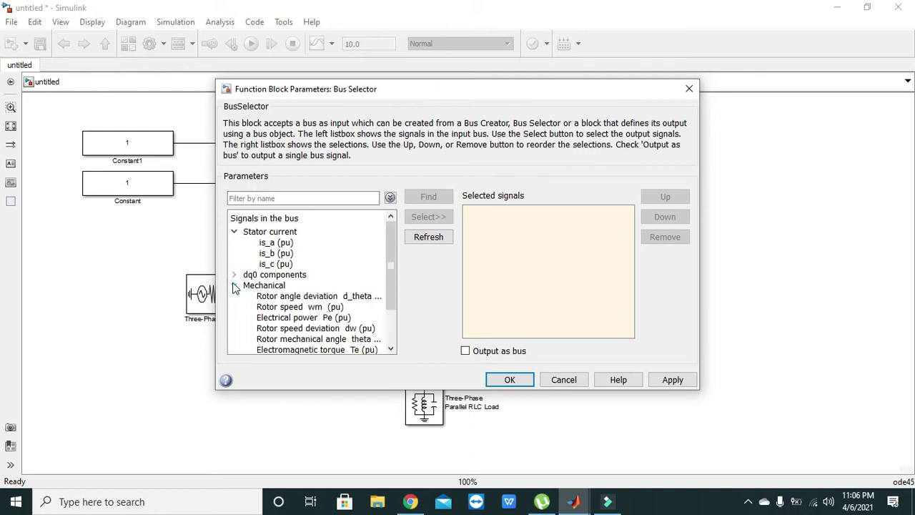
# - Select five Mechanical signals and apply, dismissing the invalid-setting error
pyautogui.moveTo(391, 261); pyautogui.dragTo(392, 300)
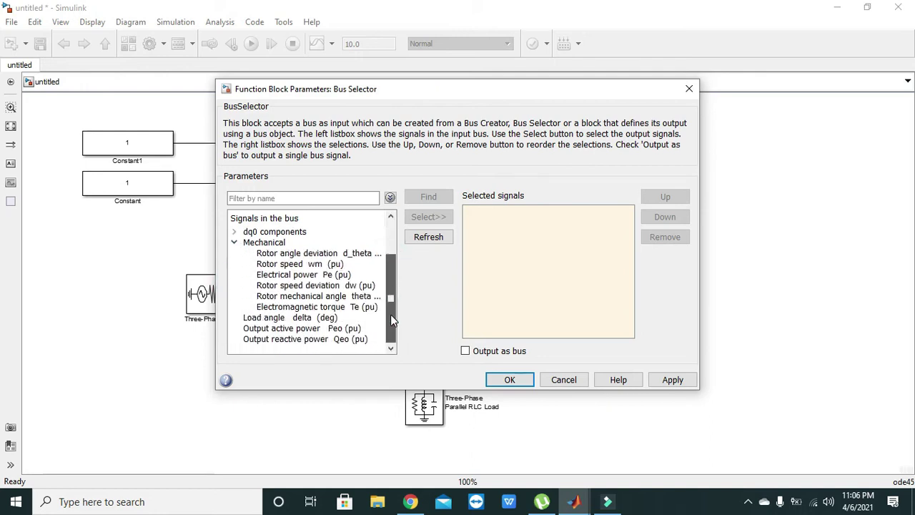
pyautogui.click(296, 255)
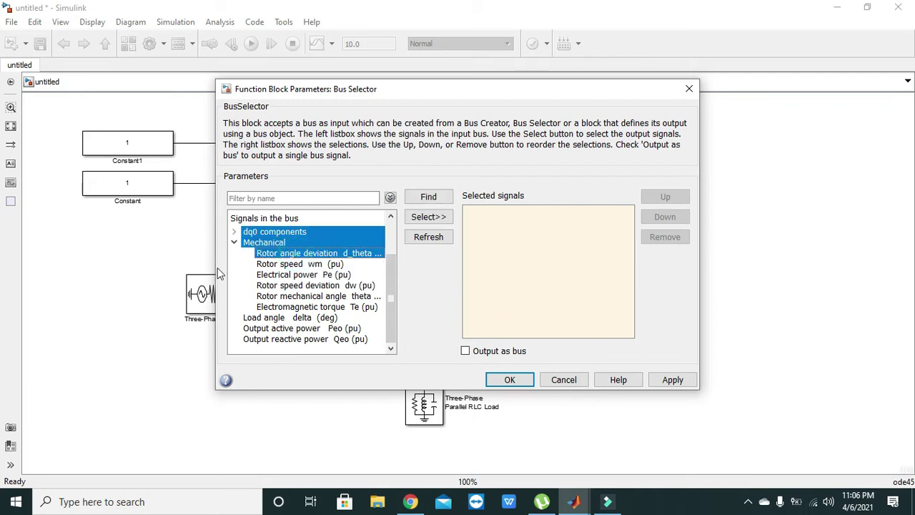
pyautogui.click(245, 261)
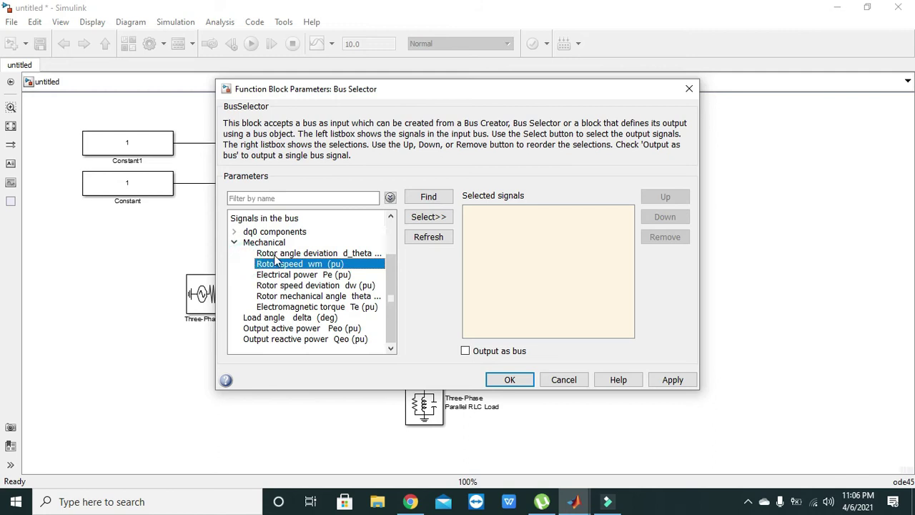
pyautogui.moveTo(286, 255); pyautogui.dragTo(286, 314)
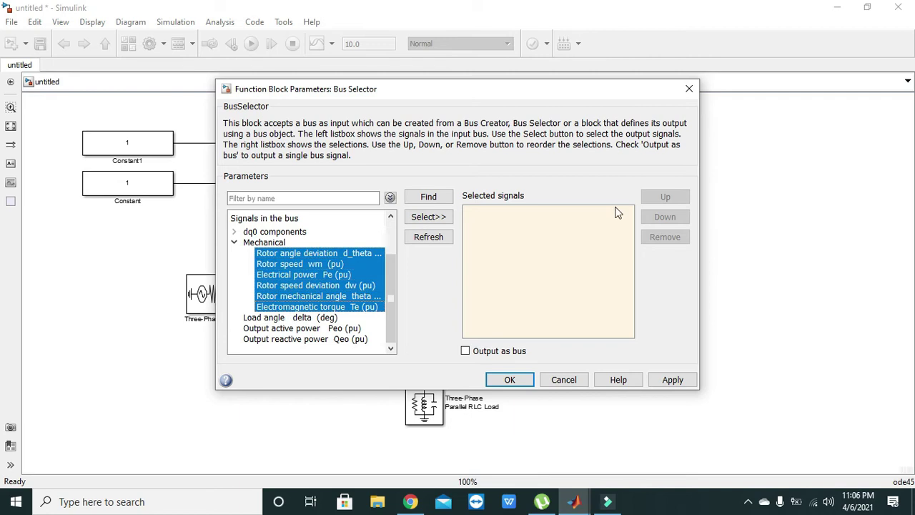
pyautogui.click(672, 378)
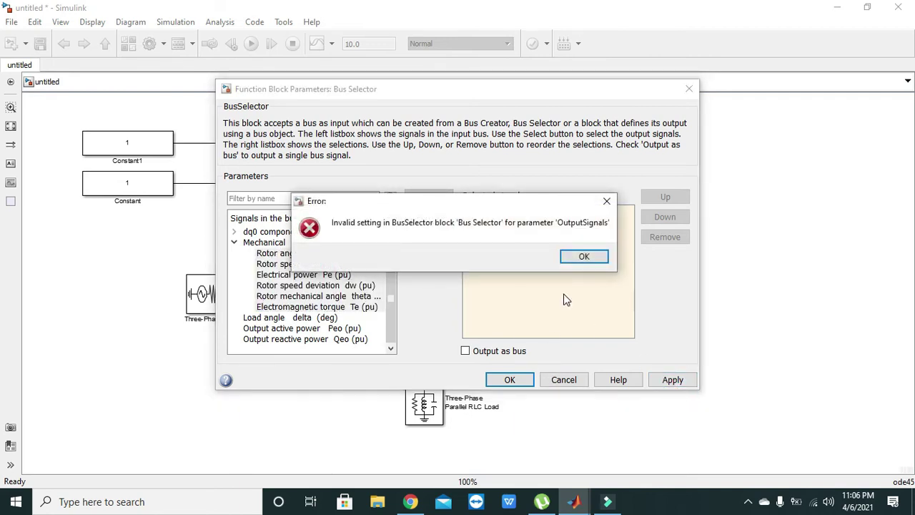
pyautogui.click(572, 262)
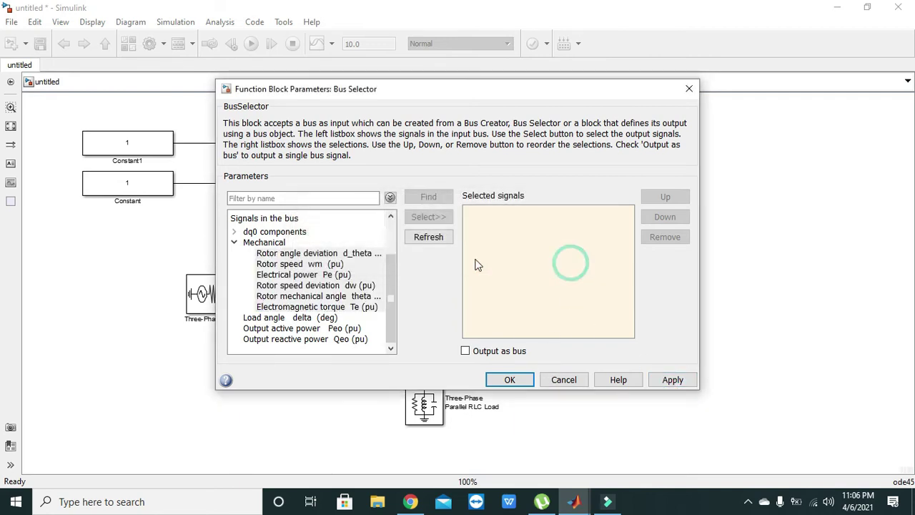
# - Add the six Mechanical signals to the outputs and remove the duplicate Rotor angle deviation
pyautogui.click(341, 254)
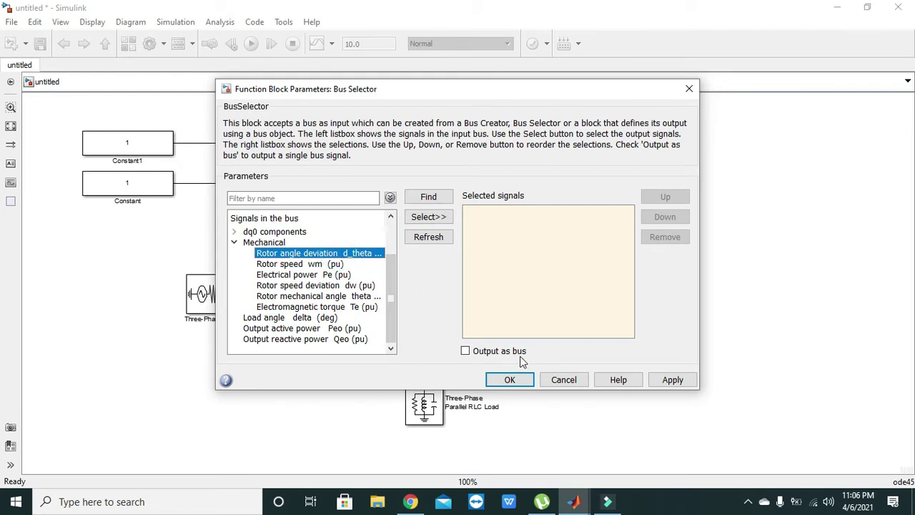
pyautogui.click(428, 216)
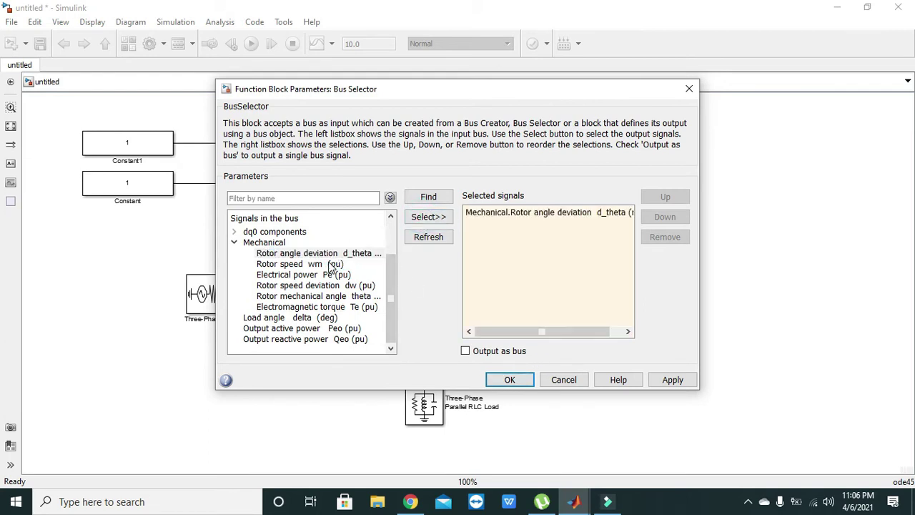
pyautogui.moveTo(330, 255); pyautogui.dragTo(323, 308)
pyautogui.click(437, 217)
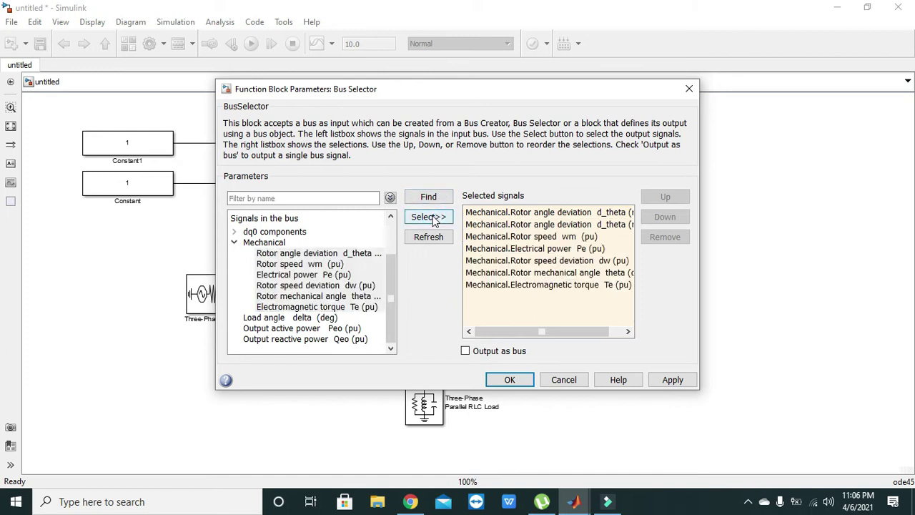
pyautogui.click(569, 223)
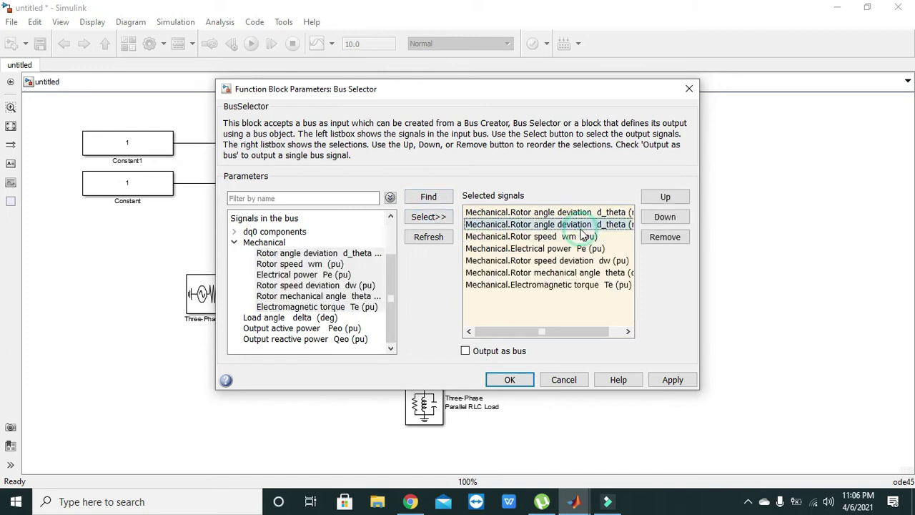
pyautogui.click(662, 236)
# - Add stator currents is_a, is_b and is_c to the outputs, then apply and confirm with OK
pyautogui.moveTo(386, 264); pyautogui.dragTo(388, 228)
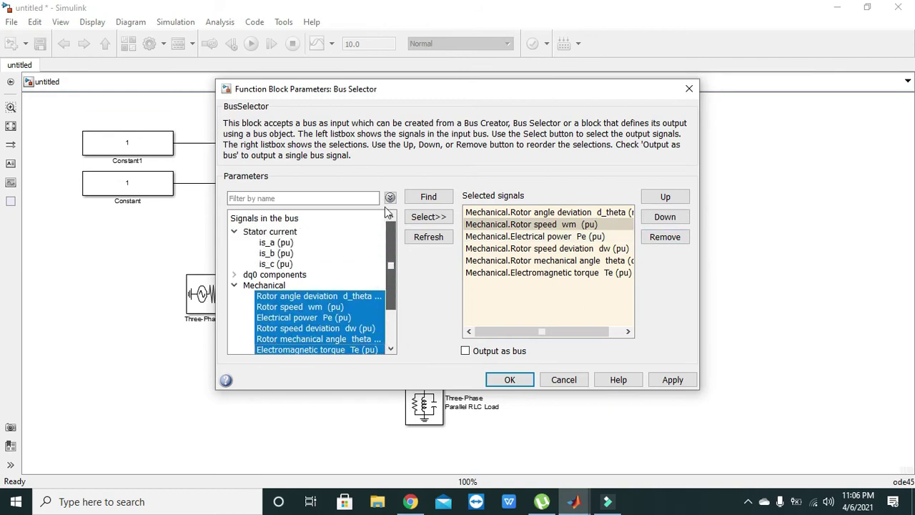
pyautogui.keyDown('ctrl'); pyautogui.click(279, 243); pyautogui.keyUp('ctrl')
pyautogui.keyDown('ctrl'); pyautogui.click(277, 253); pyautogui.keyUp('ctrl')
pyautogui.keyDown('ctrl'); pyautogui.click(277, 263); pyautogui.keyUp('ctrl')
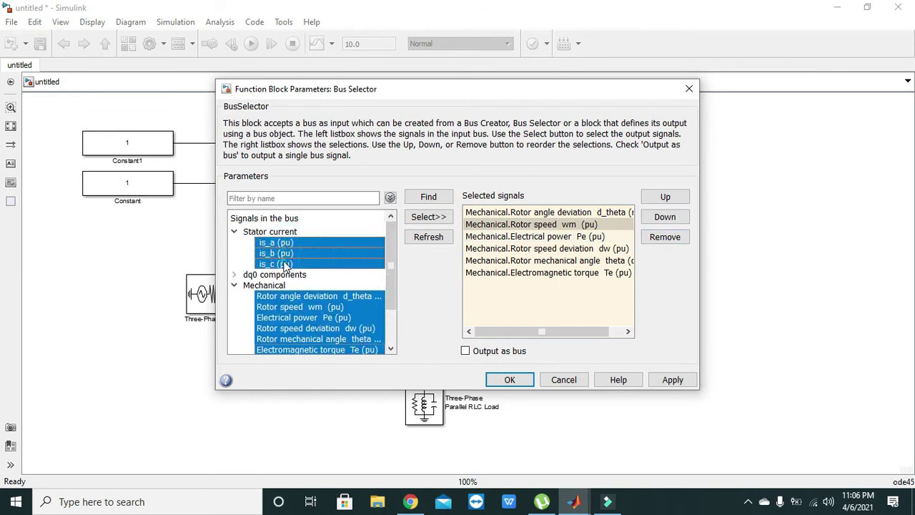
pyautogui.click(429, 237)
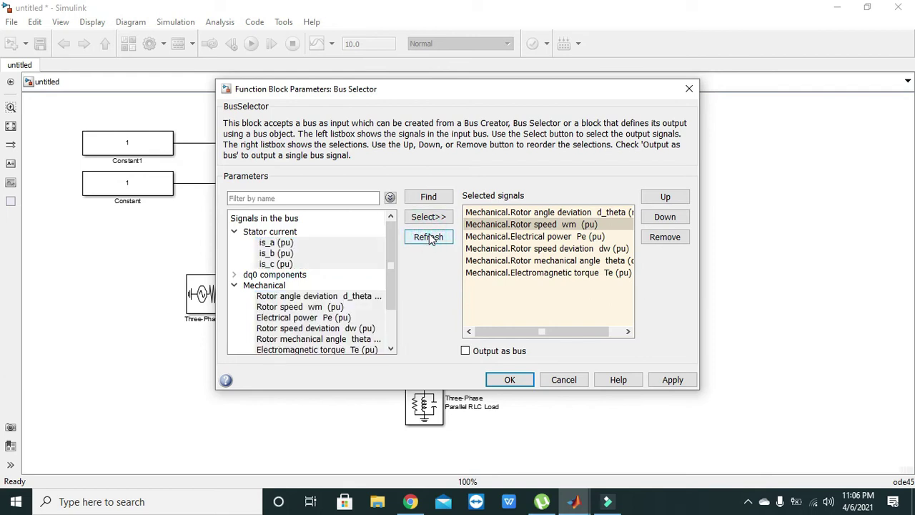
pyautogui.click(427, 216)
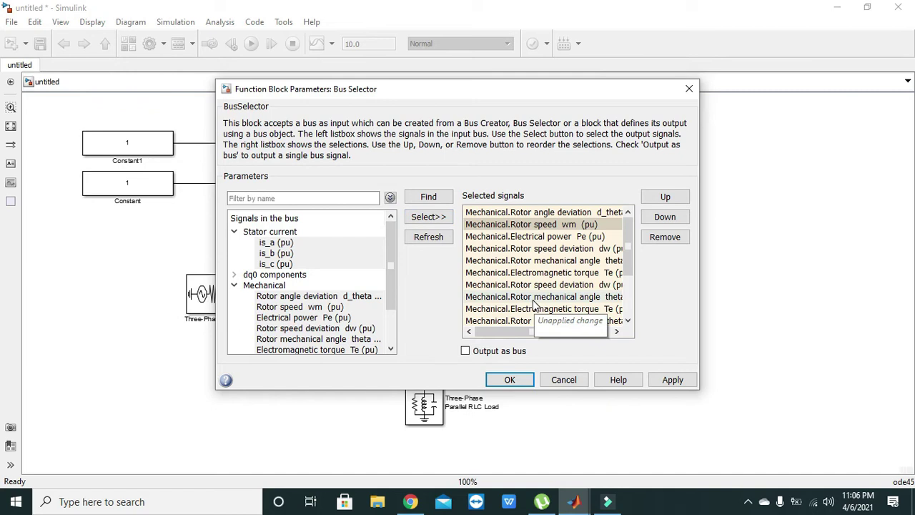
pyautogui.moveTo(629, 255); pyautogui.dragTo(632, 314)
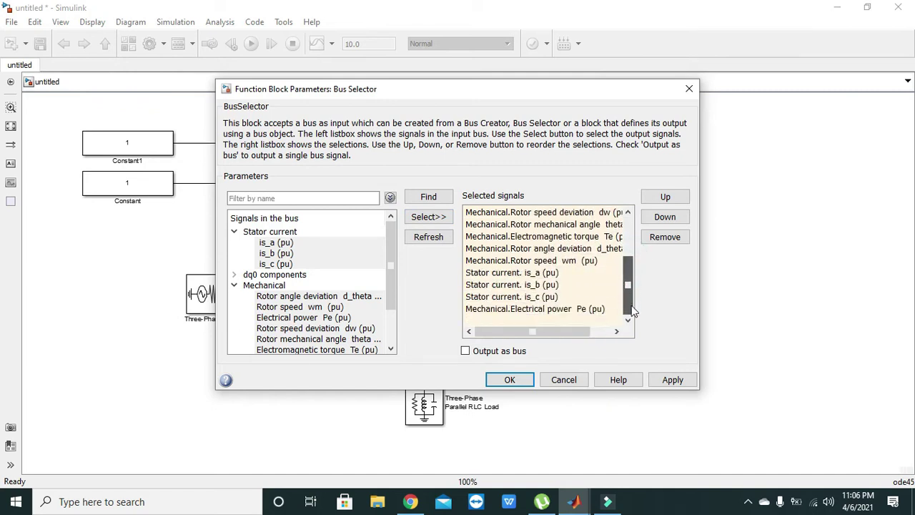
pyautogui.click(671, 380)
pyautogui.click(510, 379)
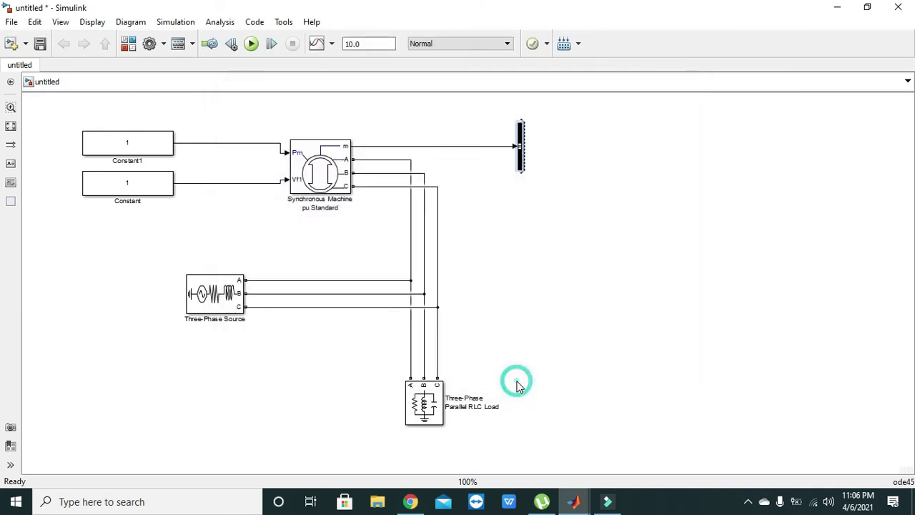
# - Stretch the Bus Selector block downward so its many output ports spread along its length
pyautogui.click(519, 168)
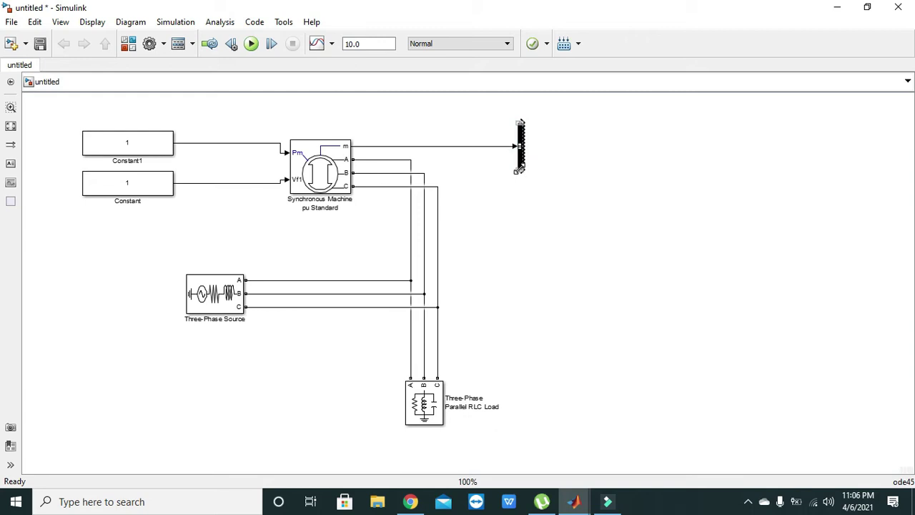
pyautogui.moveTo(519, 169); pyautogui.dragTo(513, 309)
pyautogui.click(607, 341)
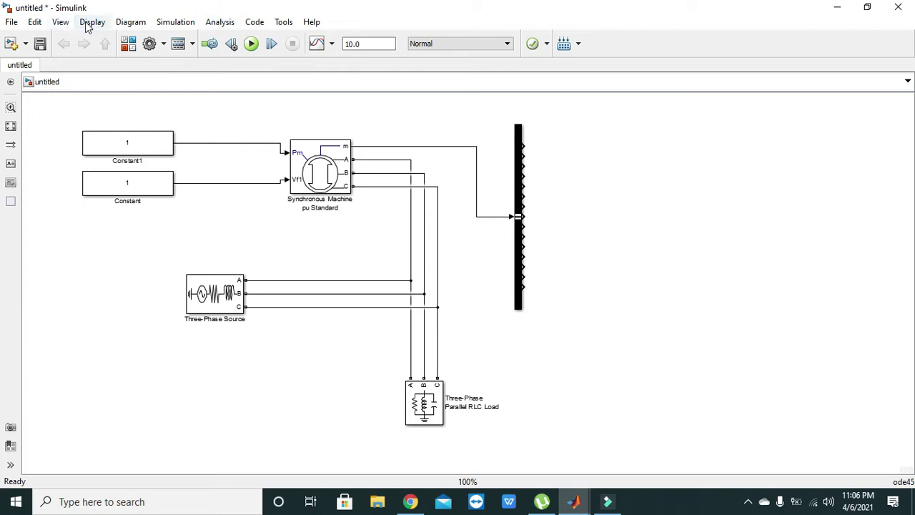
# - Search the Library Browser for 'display' blocks, replacing the old 'bus' search term
pyautogui.click(34, 22)
pyautogui.moveTo(60, 23)
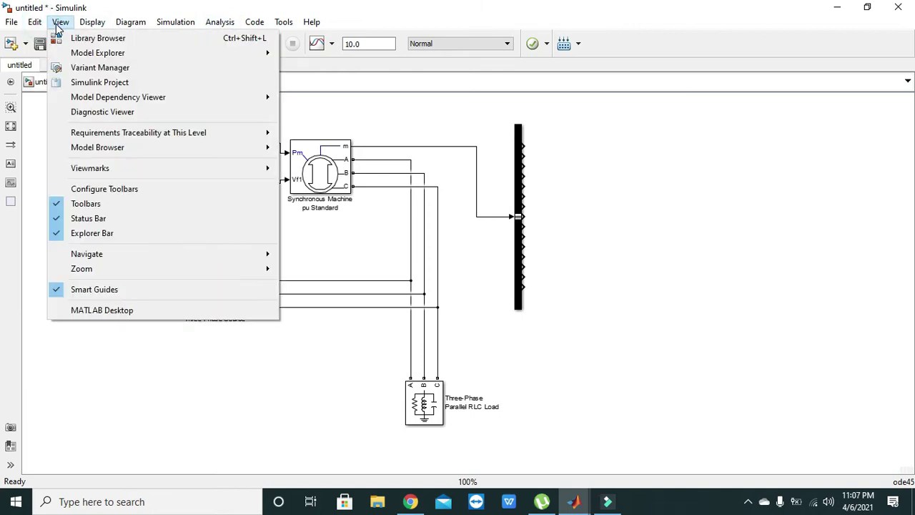
pyautogui.click(78, 41)
pyautogui.doubleClick(293, 130)
pyautogui.write('display')
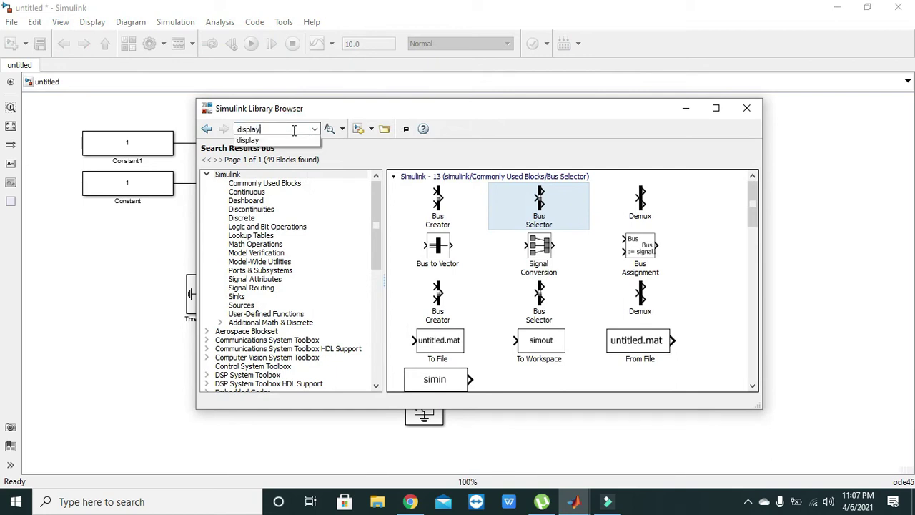
pyautogui.press('Return')
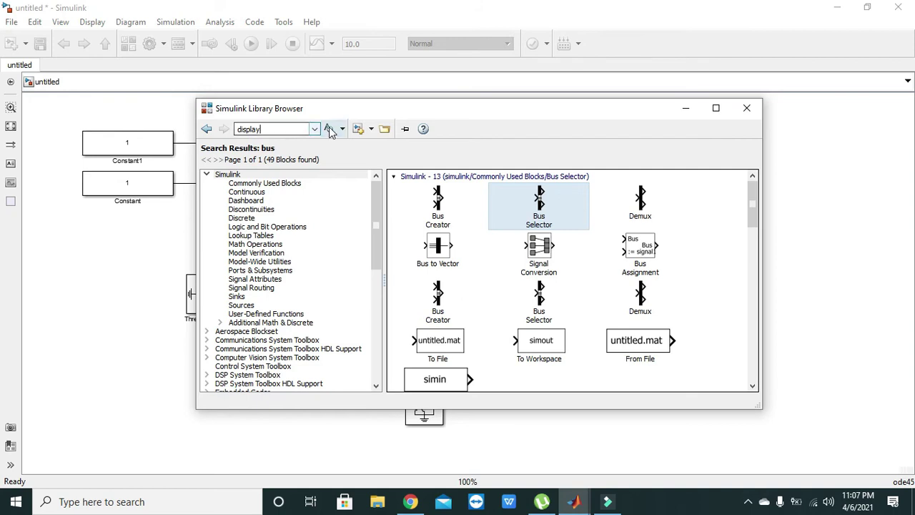
pyautogui.click(329, 128)
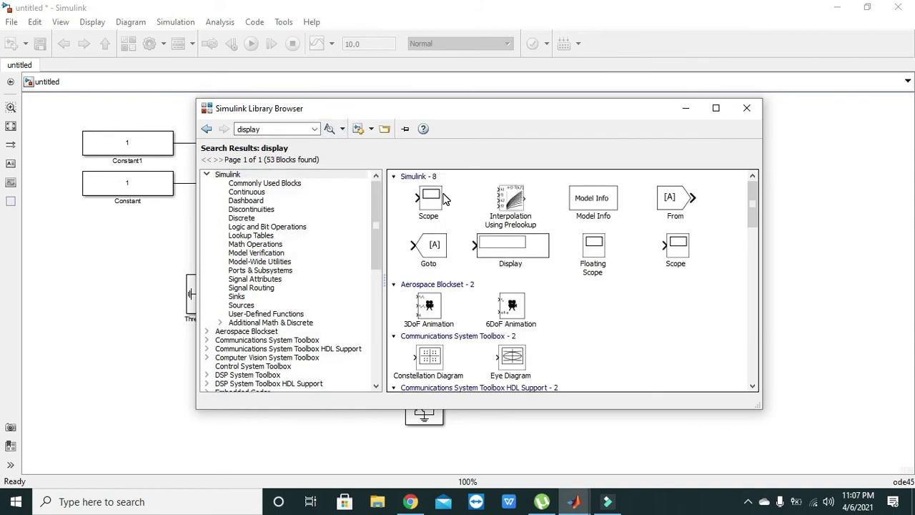
# - Drag a Display block right of the Bus Selector and duplicate it with Ctrl+C/Ctrl+V
pyautogui.moveTo(511, 247); pyautogui.dragTo(624, 131)
pyautogui.hotkey('ctrl', 'c')
pyautogui.hotkey('ctrl', 'v')
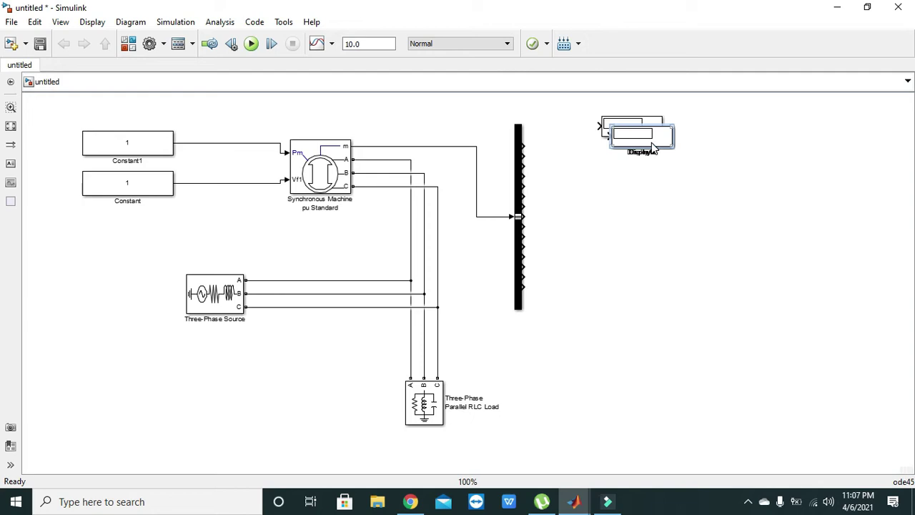
# - Place a Display copy beside the bus outputs and wire Electrical power Pe to Display10
pyautogui.moveTo(652, 148); pyautogui.dragTo(523, 289)
pyautogui.click(590, 295)
pyautogui.click(523, 281)
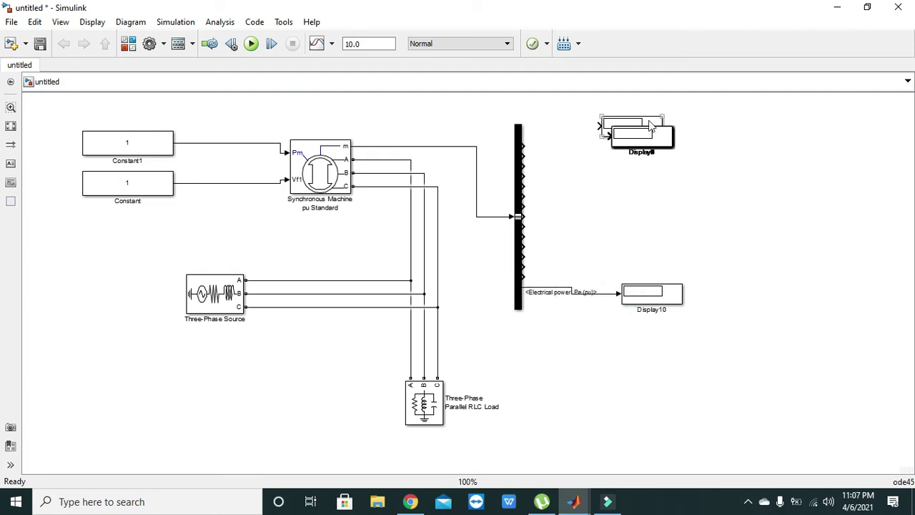
# - Pull Display10, Display9 and Display8 out of the stack into a lower-right column
pyautogui.moveTo(650, 126); pyautogui.dragTo(747, 241)
pyautogui.moveTo(674, 290); pyautogui.dragTo(808, 402)
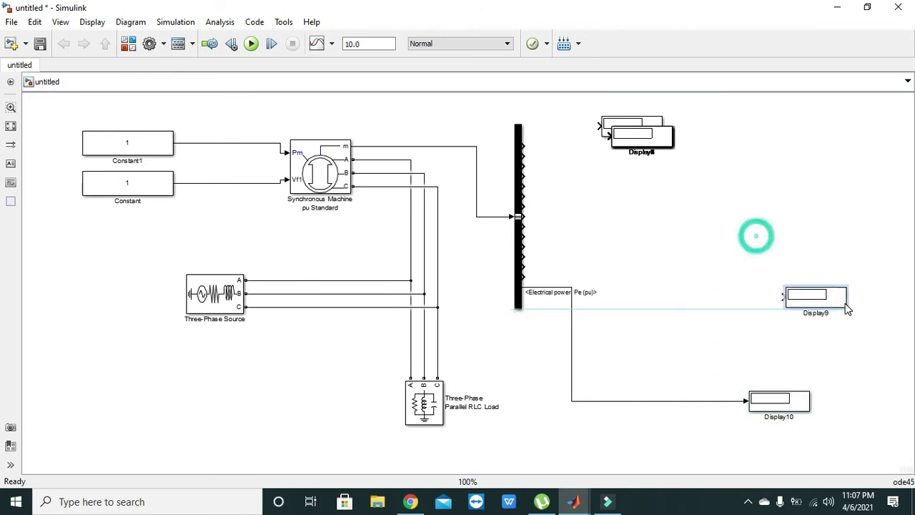
pyautogui.moveTo(847, 309); pyautogui.dragTo(812, 361)
pyautogui.moveTo(718, 234); pyautogui.dragTo(702, 215)
pyautogui.click(668, 141)
pyautogui.moveTo(669, 141); pyautogui.dragTo(808, 326)
pyautogui.click(796, 281)
# - Stack Display7 up through Display3 above them in the right-hand column
pyautogui.moveTo(654, 125); pyautogui.dragTo(799, 280)
pyautogui.click(731, 190)
pyautogui.moveTo(665, 147); pyautogui.dragTo(807, 261)
pyautogui.click(737, 198)
pyautogui.moveTo(664, 142); pyautogui.dragTo(809, 220)
pyautogui.moveTo(672, 136); pyautogui.dragTo(809, 176)
pyautogui.click(731, 113)
pyautogui.moveTo(675, 139); pyautogui.dragTo(802, 145)
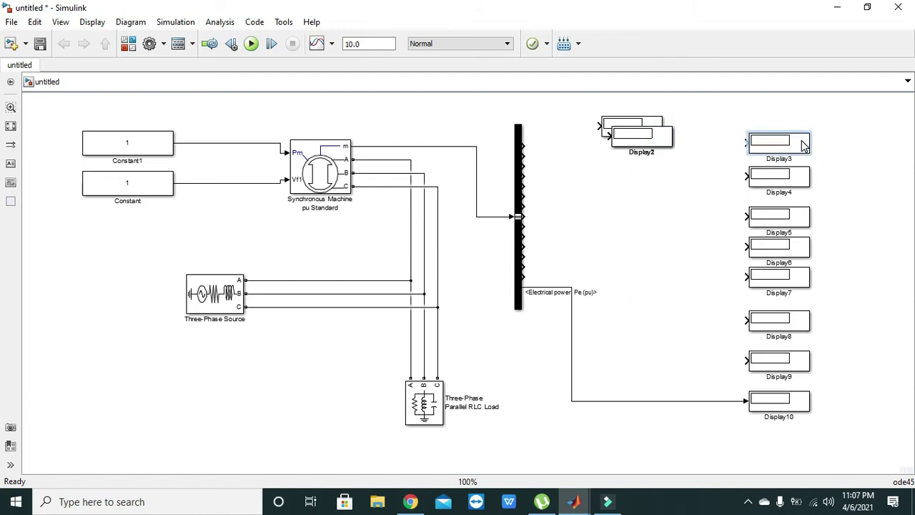
# - Shift Display3–Display10 down together and place Display2 and Display1 at the column top
pyautogui.moveTo(712, 119); pyautogui.dragTo(804, 444)
pyautogui.click(672, 342)
pyautogui.moveTo(654, 138); pyautogui.dragTo(789, 152)
pyautogui.moveTo(664, 143); pyautogui.dragTo(799, 114)
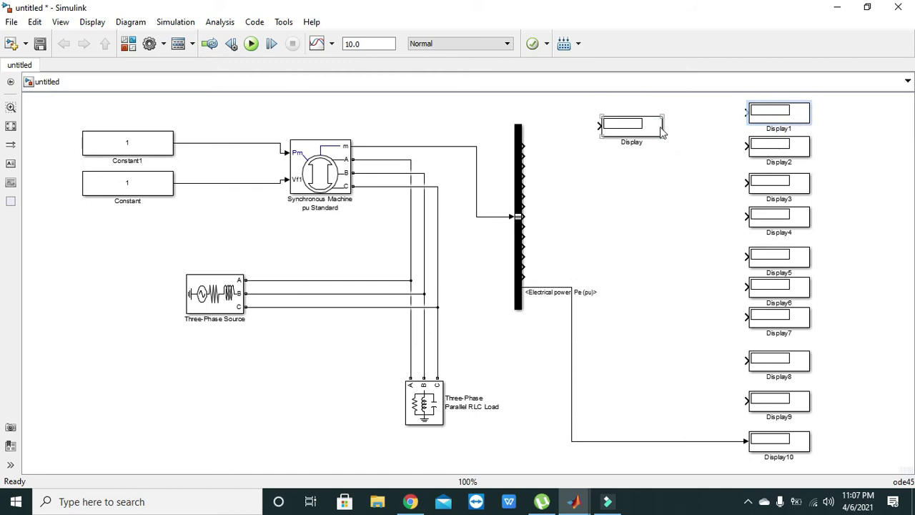
# - Wire Display, Display1 and Display2 to the rotor angle deviation, rotor speed and Pe outputs
pyautogui.moveTo(599, 126); pyautogui.dragTo(523, 145)
pyautogui.moveTo(639, 127); pyautogui.dragTo(699, 112)
pyautogui.moveTo(772, 112)
pyautogui.mouseDown()
pyautogui.moveTo(740, 151)
pyautogui.moveTo(641, 147)
pyautogui.moveTo(525, 161)
pyautogui.mouseUp()
pyautogui.click(663, 184)
pyautogui.moveTo(798, 149)
pyautogui.mouseDown()
pyautogui.moveTo(710, 188)
pyautogui.moveTo(600, 183)
pyautogui.mouseUp()
pyautogui.moveTo(526, 165); pyautogui.dragTo(659, 189)
# - Connect Display3 and Display4 to rotor speed deviation and rotor mechanical angle, rerouting Display4's line
pyautogui.moveTo(795, 194); pyautogui.dragTo(580, 195)
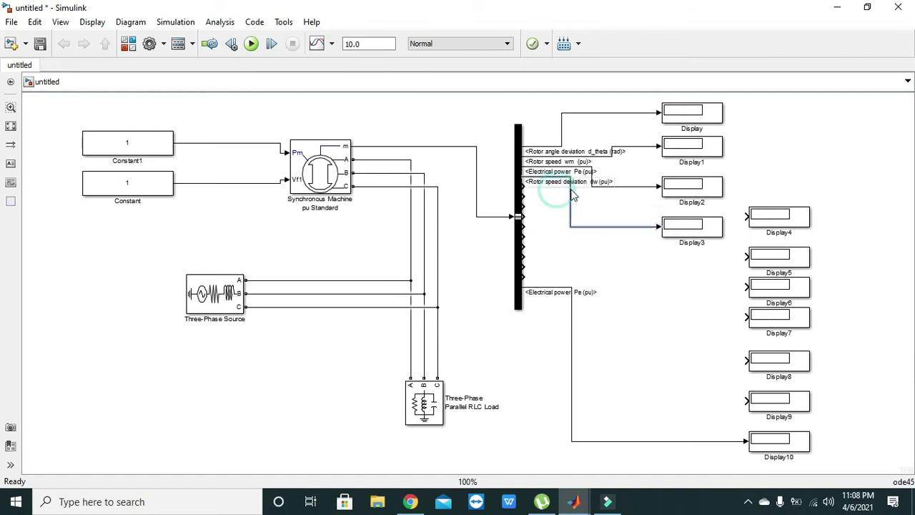
pyautogui.click(680, 293)
pyautogui.moveTo(781, 216)
pyautogui.mouseDown()
pyautogui.moveTo(706, 253)
pyautogui.moveTo(691, 271)
pyautogui.moveTo(653, 266)
pyautogui.moveTo(535, 204)
pyautogui.moveTo(529, 192)
pyautogui.mouseUp()
pyautogui.moveTo(550, 226); pyautogui.dragTo(575, 228)
pyautogui.click(572, 309)
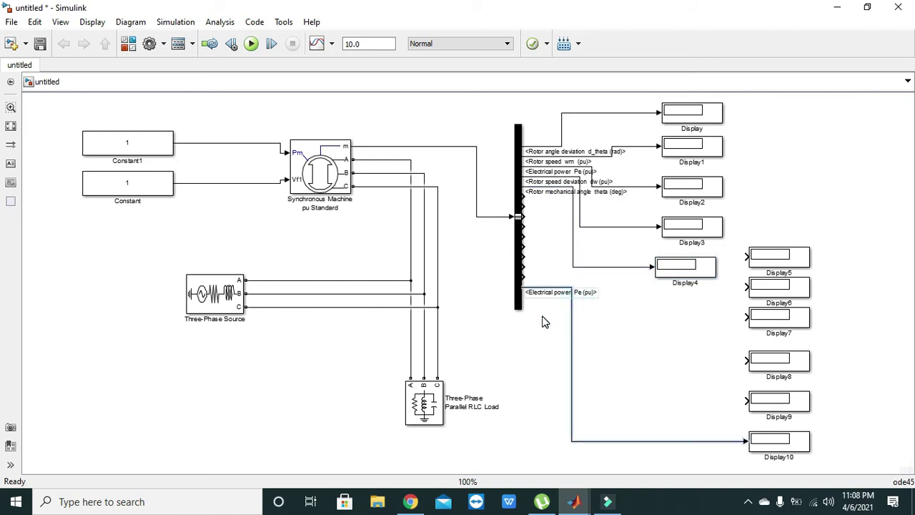
pyautogui.click(550, 301)
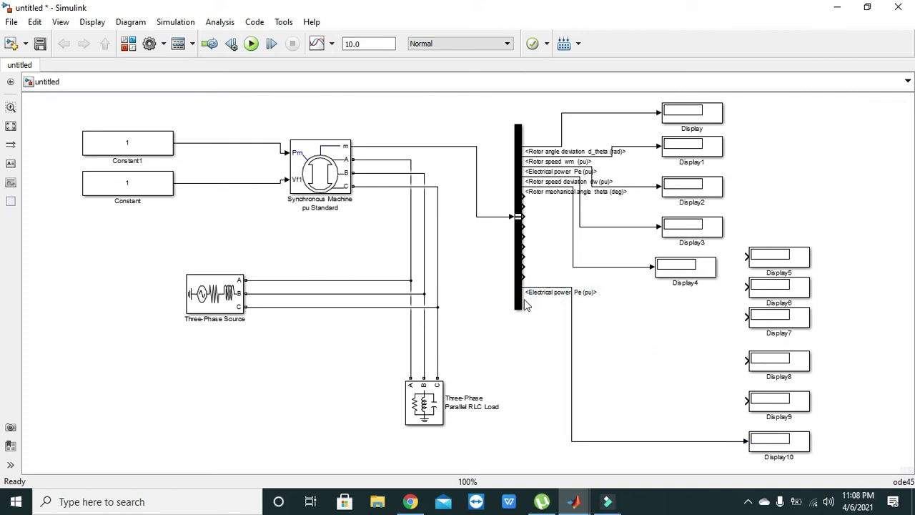
pyautogui.click(518, 301)
# - Stretch the Bus Selector taller and wire Display5 and Display6, shifting Display6's line right
pyautogui.moveTo(512, 310); pyautogui.dragTo(532, 410)
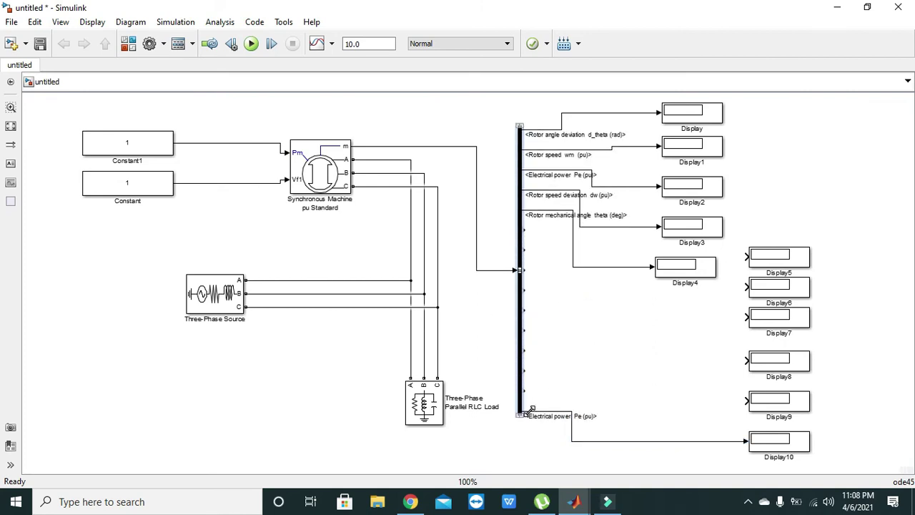
pyautogui.click(599, 378)
pyautogui.moveTo(772, 265); pyautogui.dragTo(523, 262)
pyautogui.moveTo(794, 290); pyautogui.dragTo(520, 247)
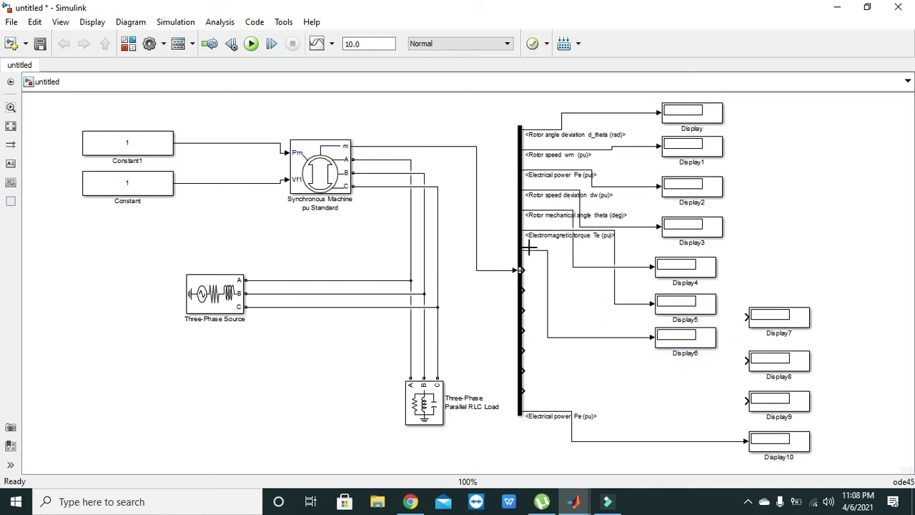
pyautogui.click(548, 271)
pyautogui.moveTo(546, 286); pyautogui.dragTo(567, 291)
# - Connect Display7 to the next bus output after deleting the unwanted is_b connection
pyautogui.moveTo(764, 316); pyautogui.dragTo(670, 369)
pyautogui.click(617, 370)
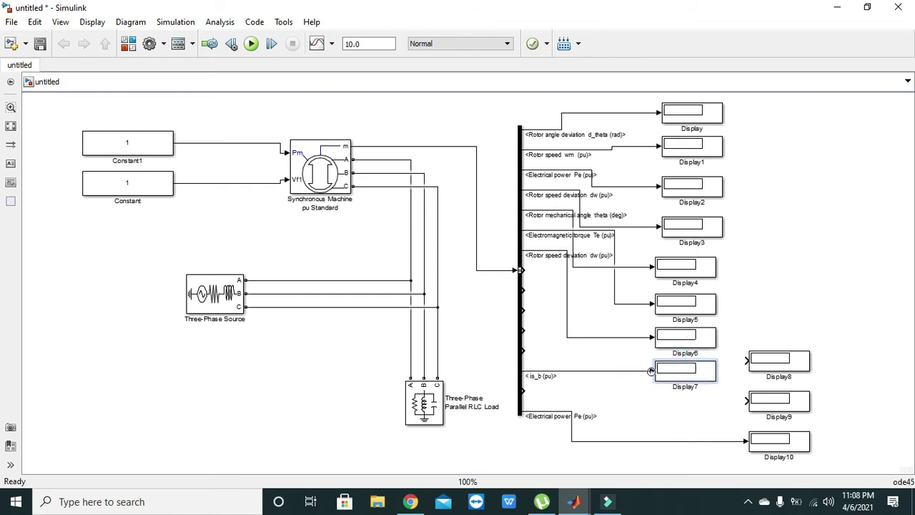
pyautogui.click(580, 377)
pyautogui.press('Delete')
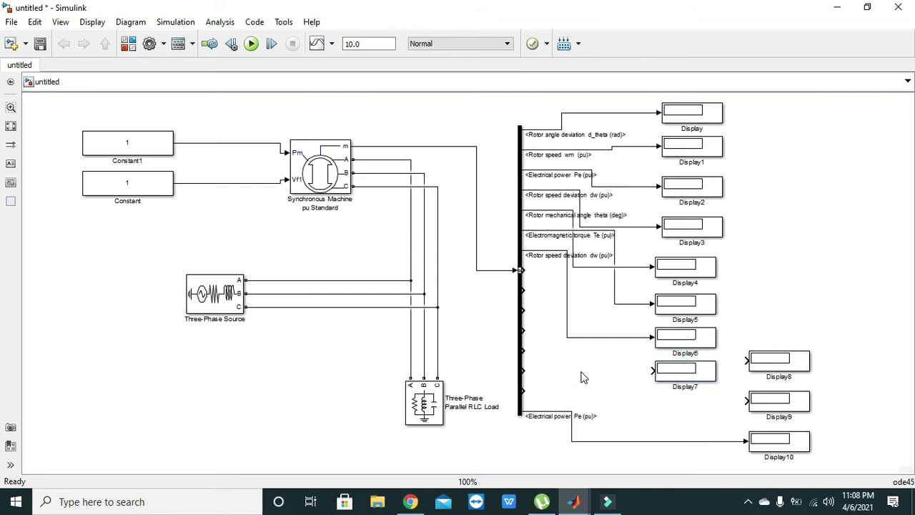
pyautogui.moveTo(654, 370)
pyautogui.mouseDown()
pyautogui.moveTo(543, 317)
pyautogui.moveTo(525, 270)
pyautogui.mouseUp()
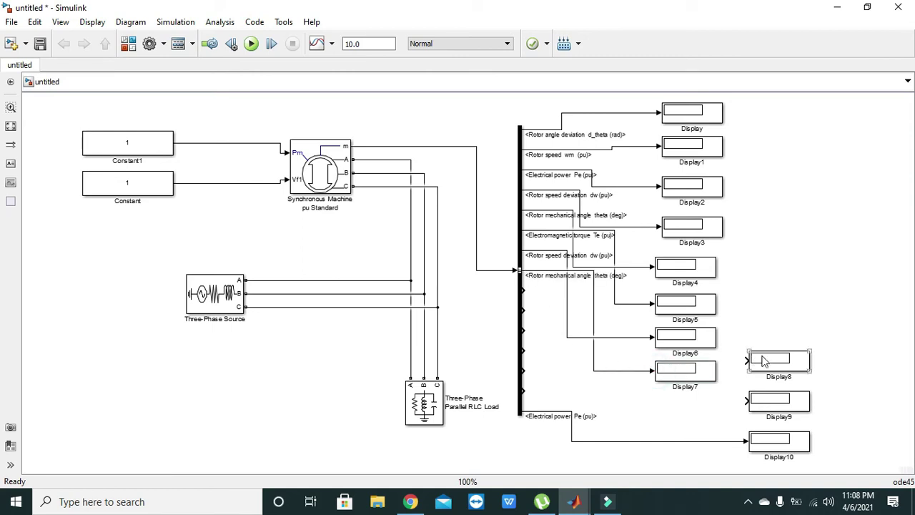
# - Wire Display8 to the bus, delete the spare Display9, and move Display10 below Display8
pyautogui.moveTo(763, 359); pyautogui.dragTo(526, 295)
pyautogui.click(643, 411)
pyautogui.click(774, 398)
pyautogui.press('Delete')
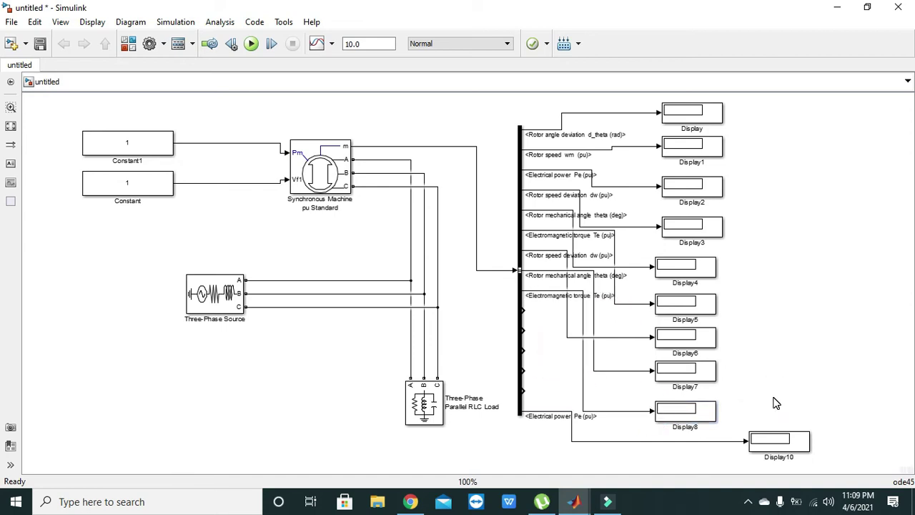
pyautogui.moveTo(785, 437); pyautogui.dragTo(684, 452)
pyautogui.click(791, 404)
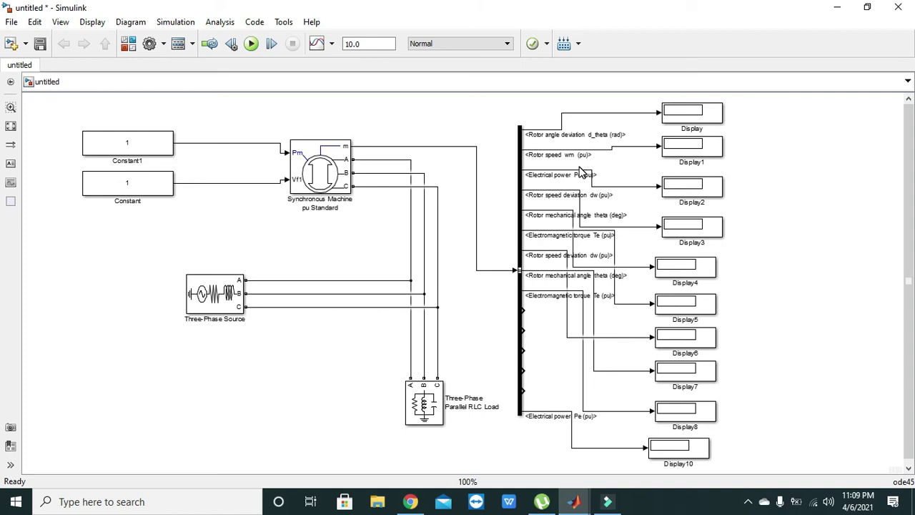
# - Check the Constant1 and machine output lines, run the model, and close the missing-powergui error report
pyautogui.click(263, 141)
pyautogui.click(276, 144)
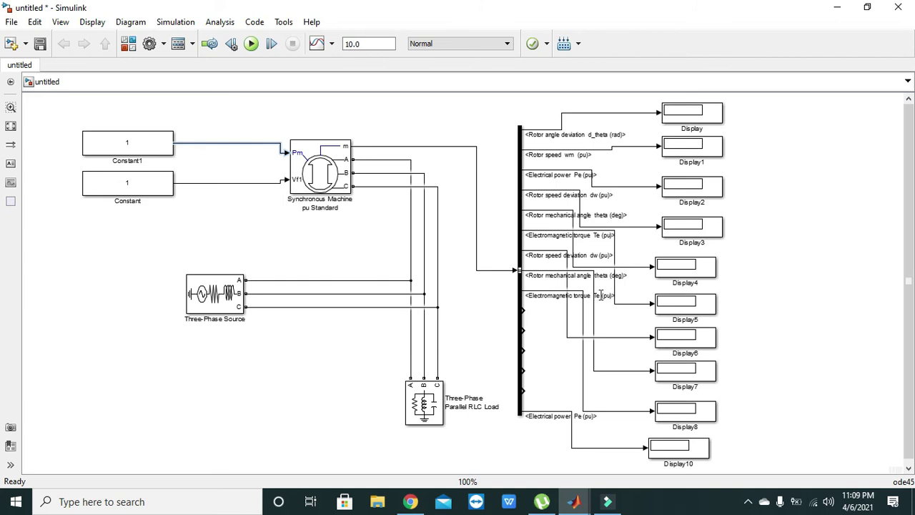
pyautogui.click(458, 147)
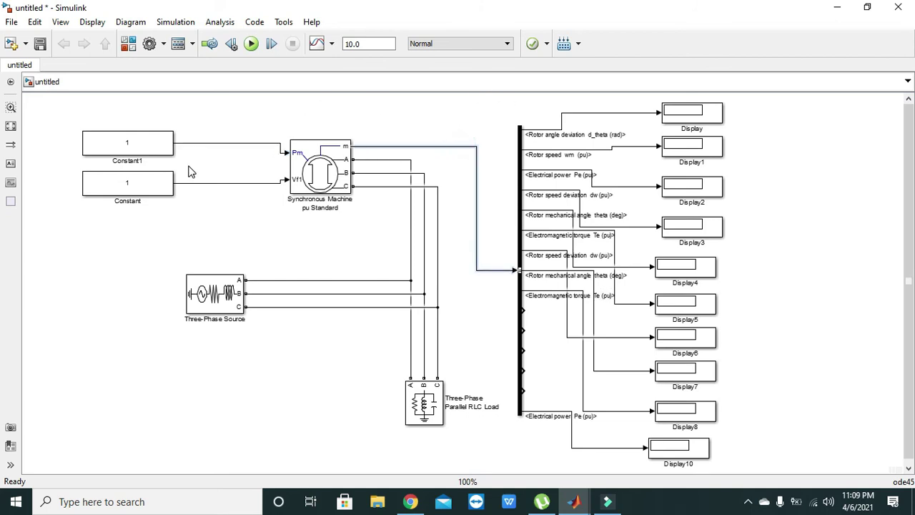
pyautogui.click(131, 139)
pyautogui.click(251, 45)
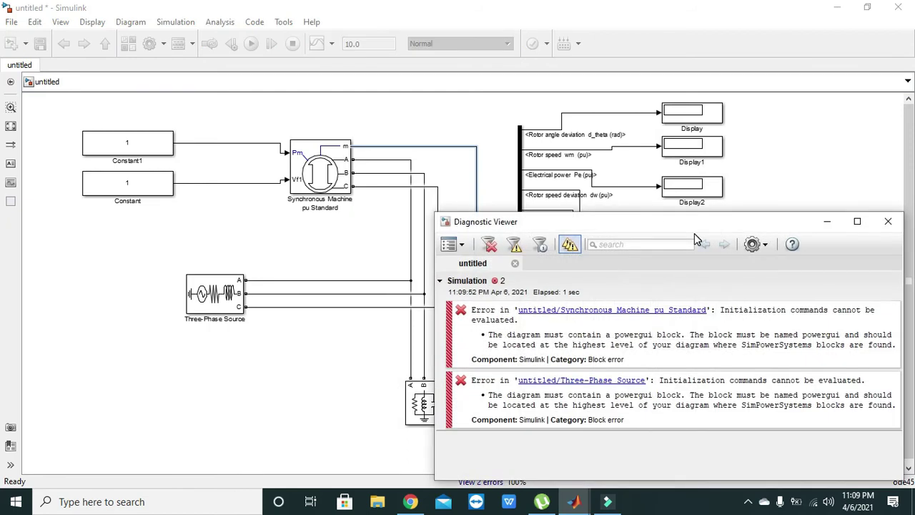
pyautogui.click(887, 221)
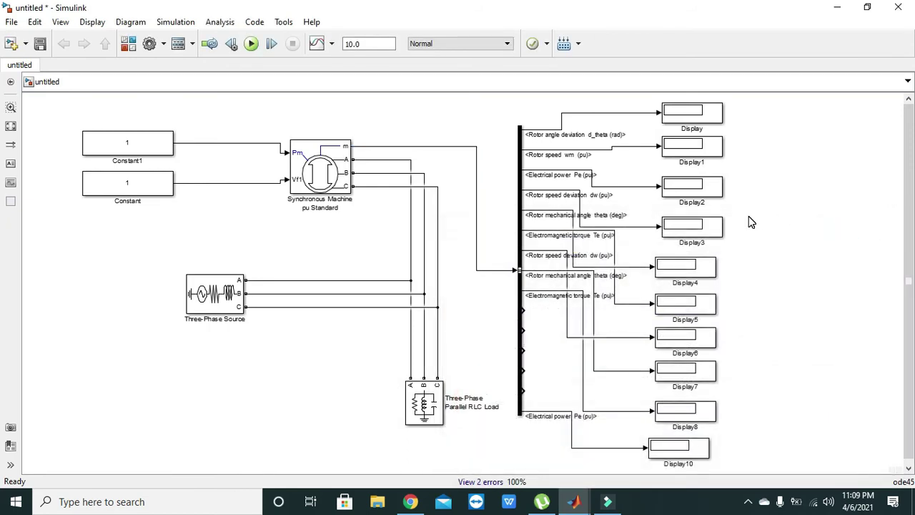
# - Add a Continuous powergui block from the Library Browser at top right and run the simulation
pyautogui.click(61, 22)
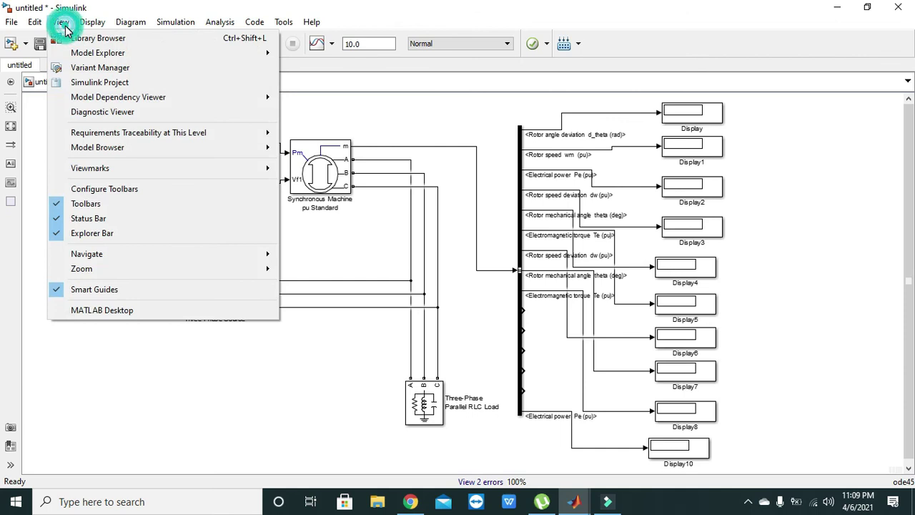
pyautogui.click(71, 35)
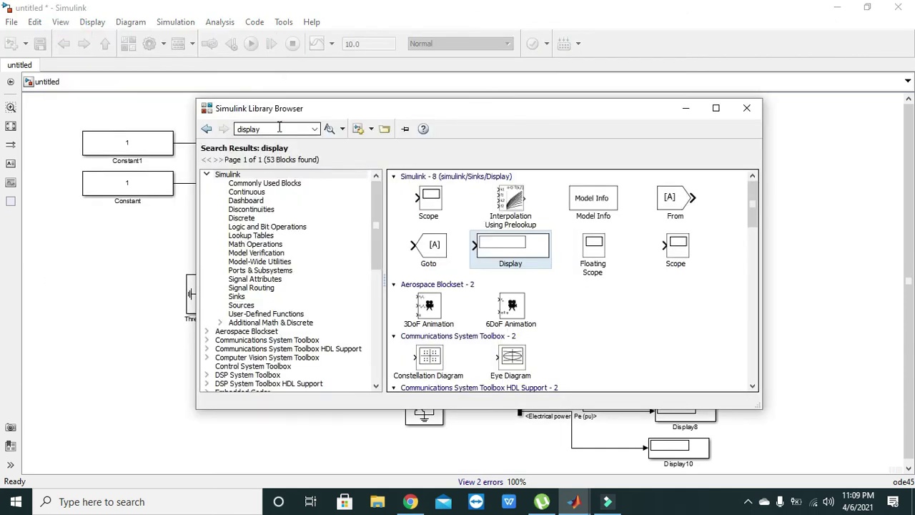
pyautogui.doubleClick(279, 127)
pyautogui.write('pow')
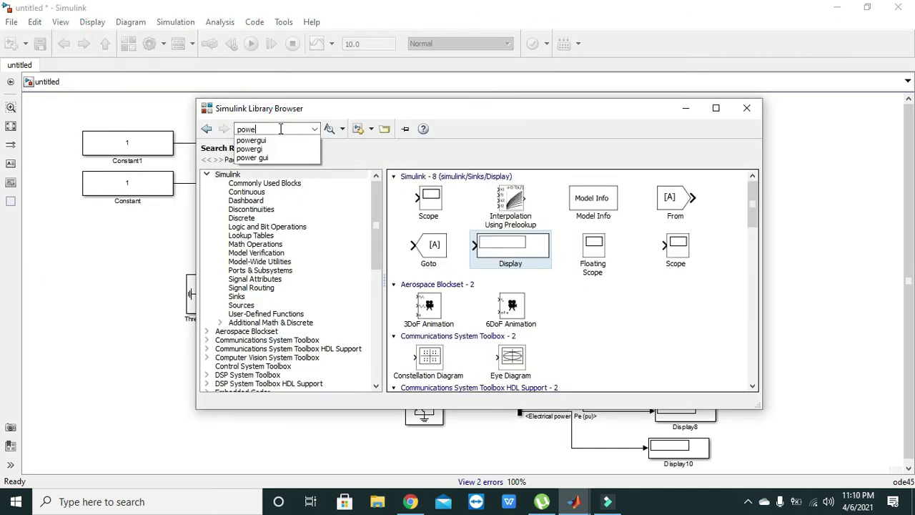
pyautogui.write('e')
pyautogui.click(277, 139)
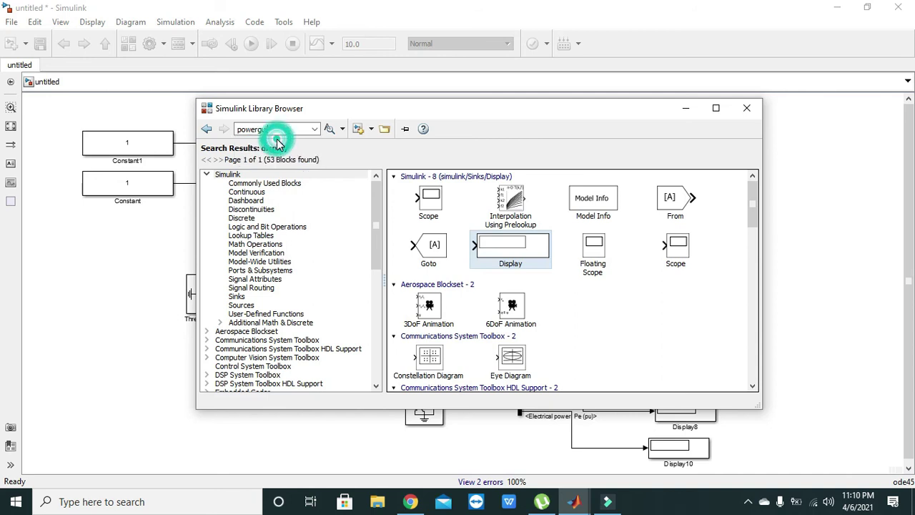
pyautogui.click(329, 128)
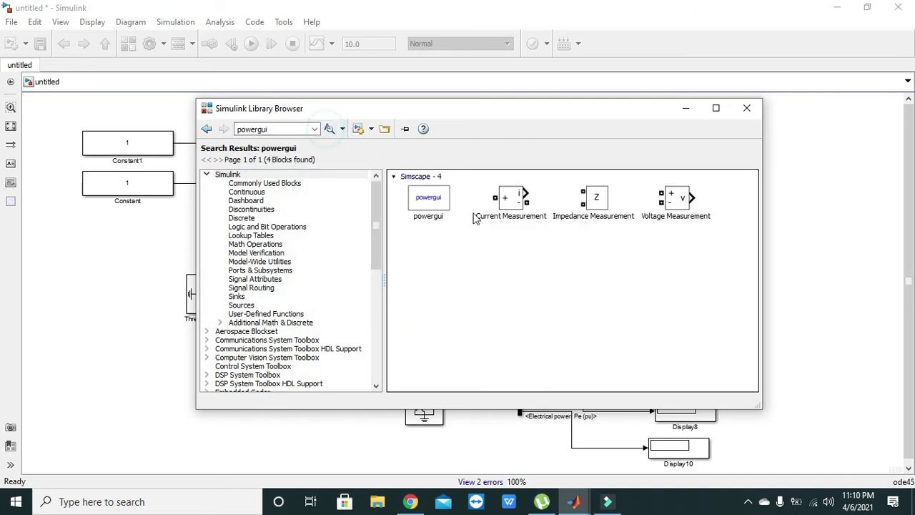
pyautogui.moveTo(445, 205); pyautogui.dragTo(820, 132)
pyautogui.click(251, 44)
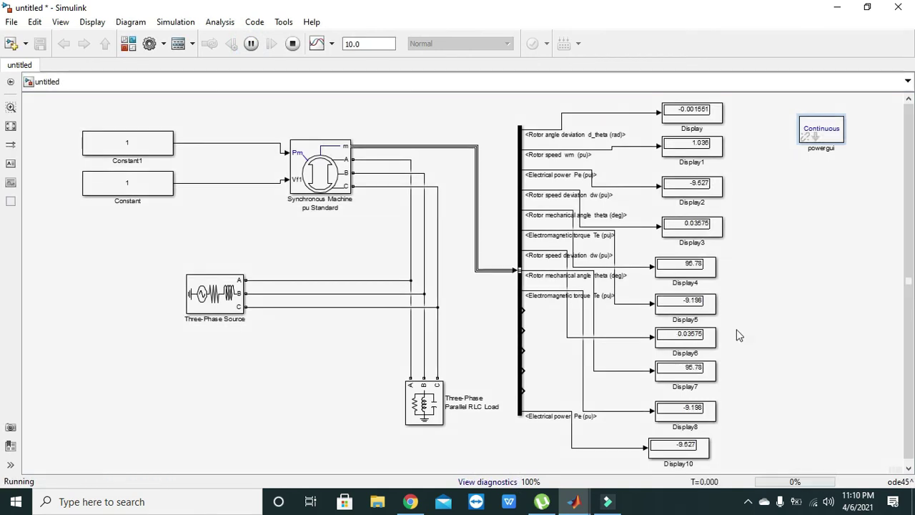
# - Watch the Display values update live, dismissing the 'Cannot change the model' notices after attempted moves
pyautogui.moveTo(705, 451); pyautogui.dragTo(741, 436)
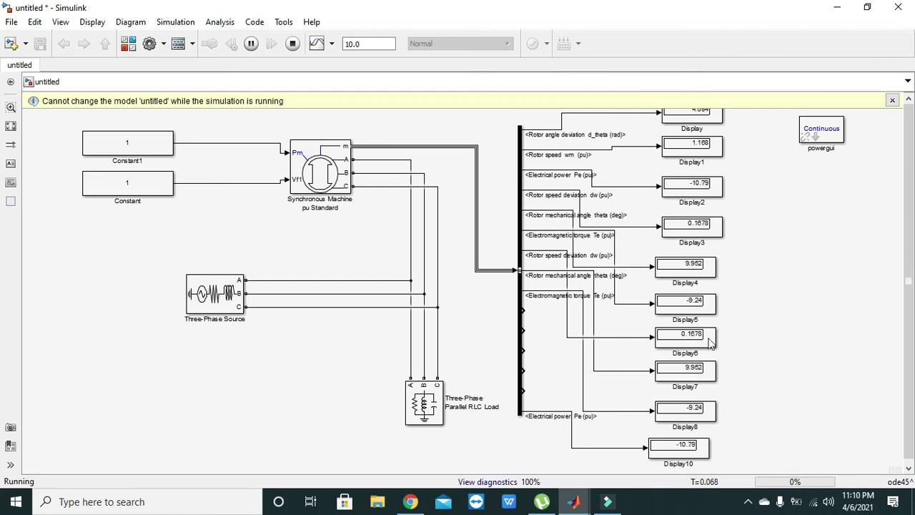
pyautogui.click(910, 146)
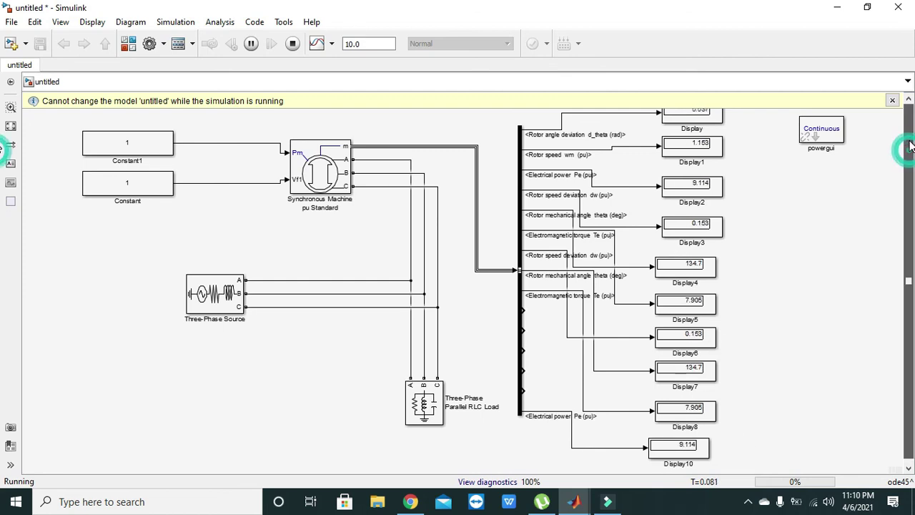
pyautogui.click(892, 101)
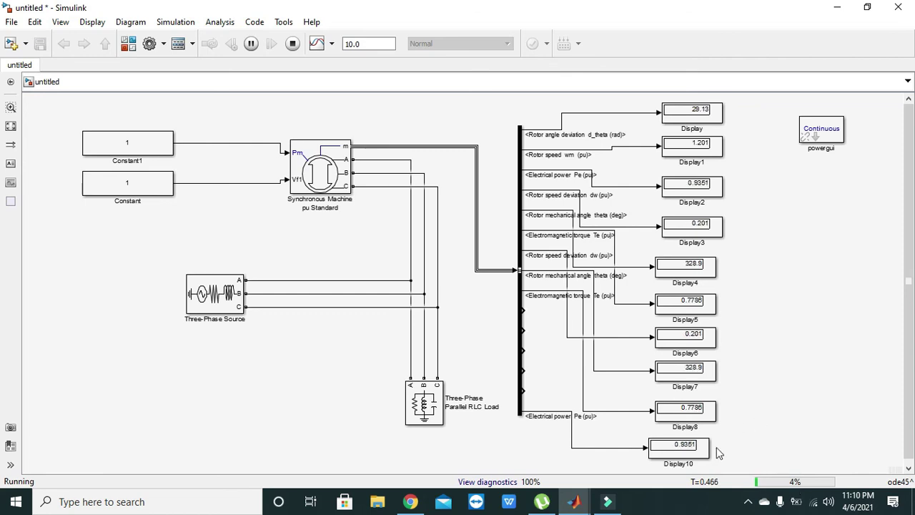
pyautogui.moveTo(718, 452)
pyautogui.mouseDown()
pyautogui.moveTo(707, 450)
pyautogui.moveTo(729, 456)
pyautogui.mouseUp()
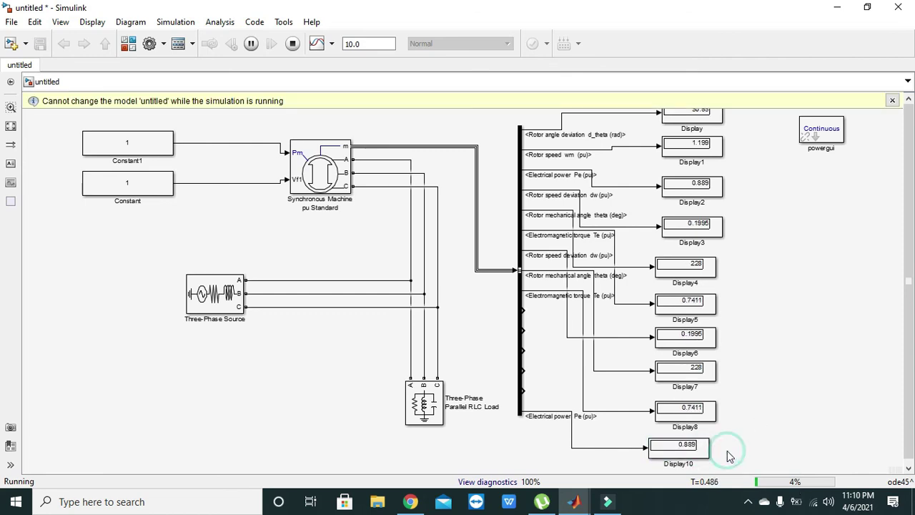
pyautogui.click(893, 100)
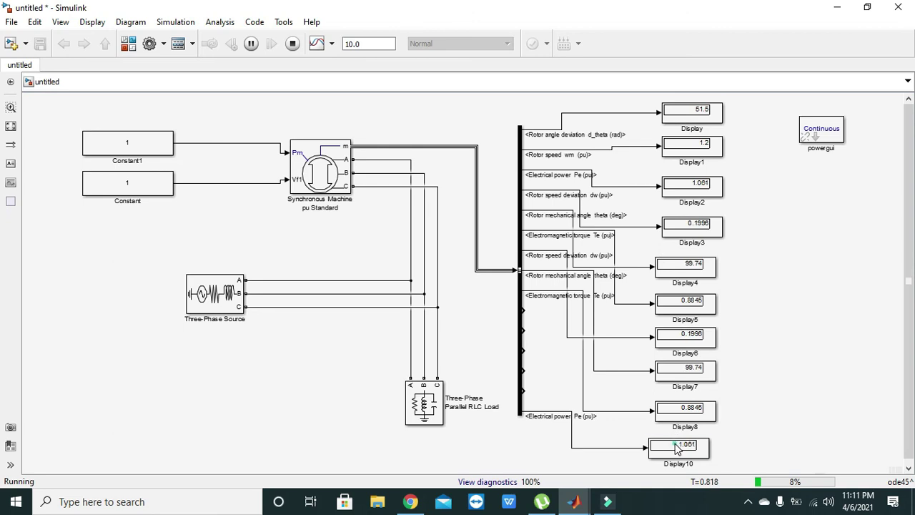
pyautogui.moveTo(675, 446); pyautogui.dragTo(627, 430)
pyautogui.click(624, 424)
pyautogui.click(892, 100)
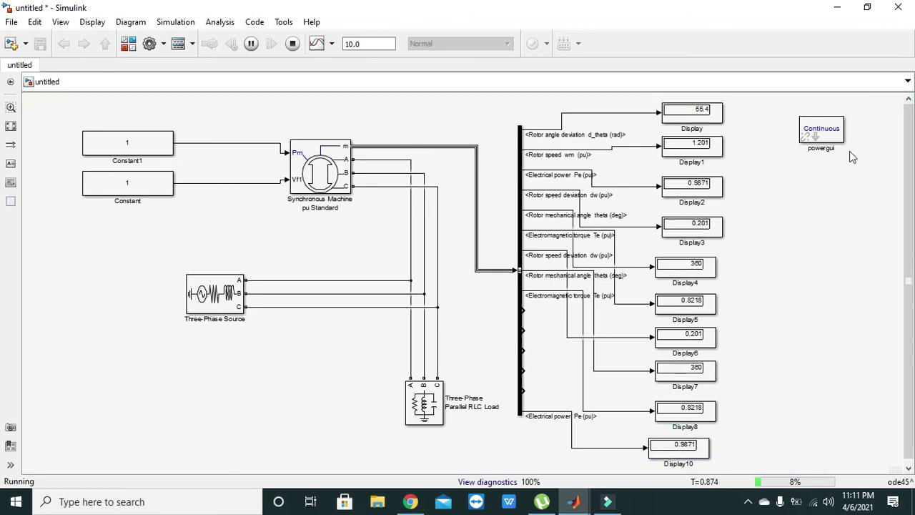
pyautogui.moveTo(864, 149); pyautogui.dragTo(857, 470)
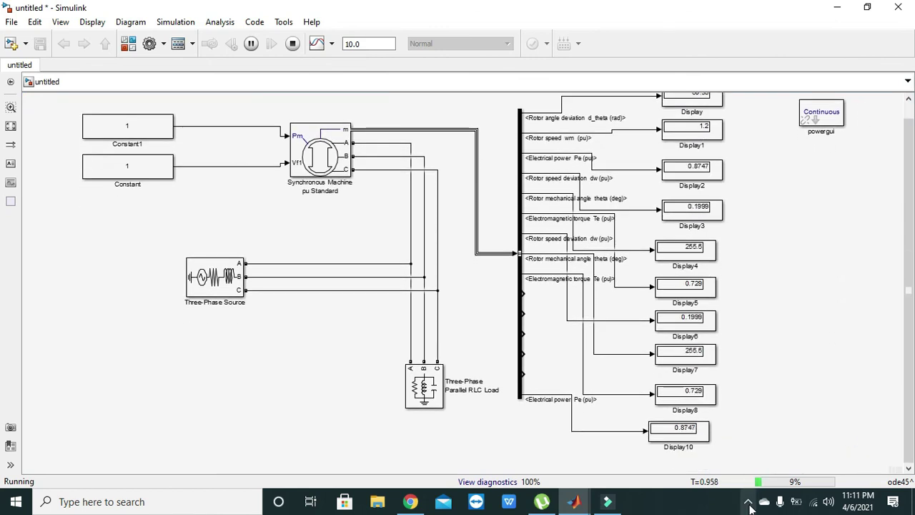